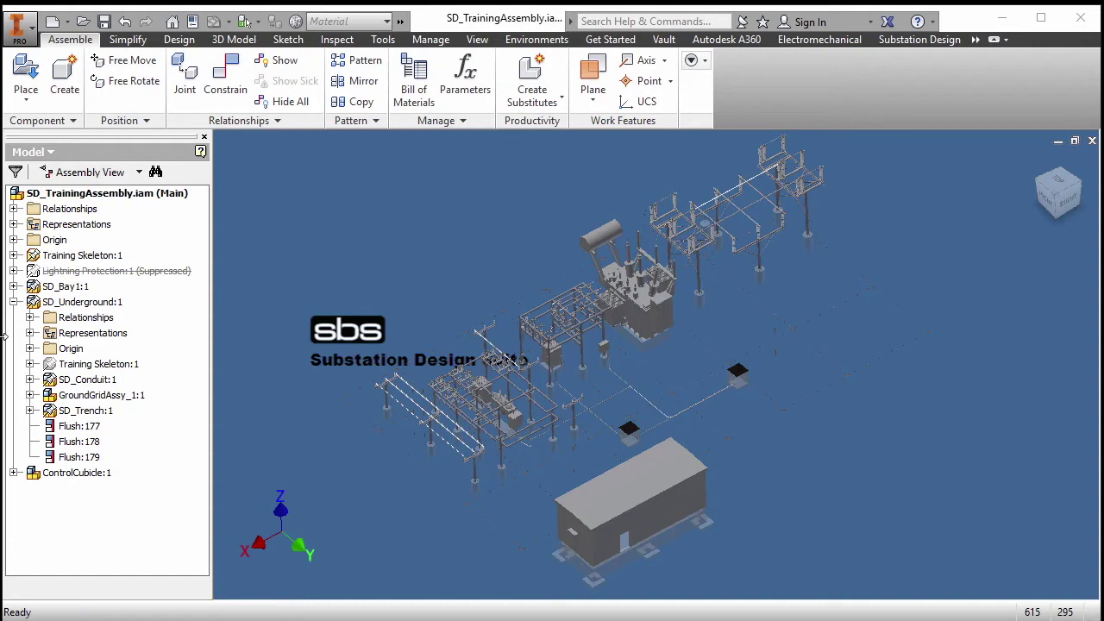
Open SD_Trench:1 from SD_Underground as its own SD_Trench.iam document.
left_click(54, 303)
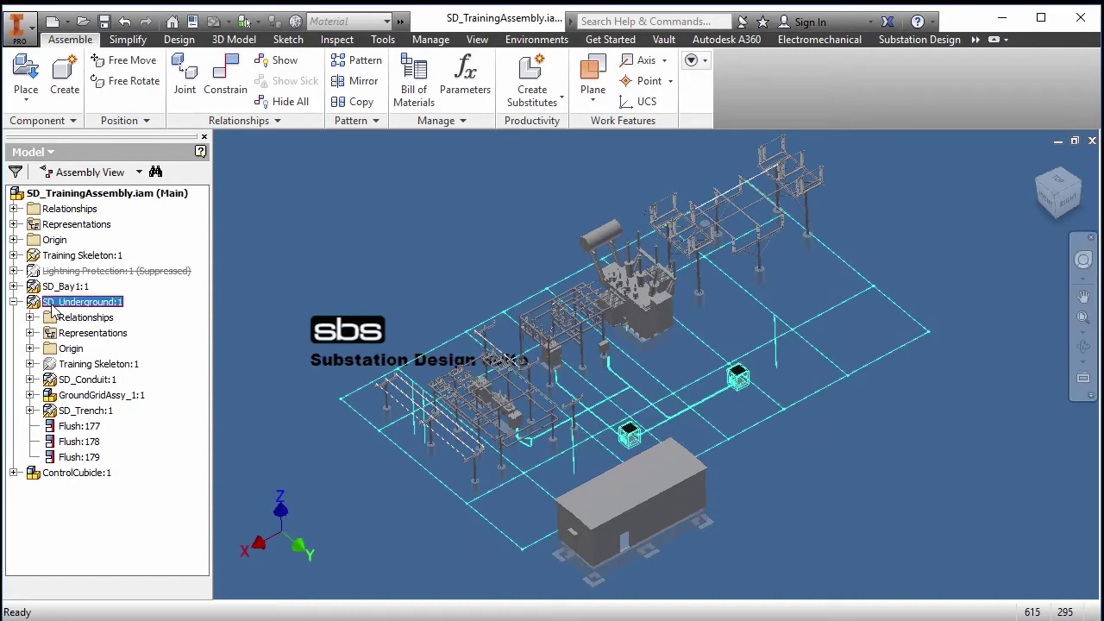
left_click(84, 411)
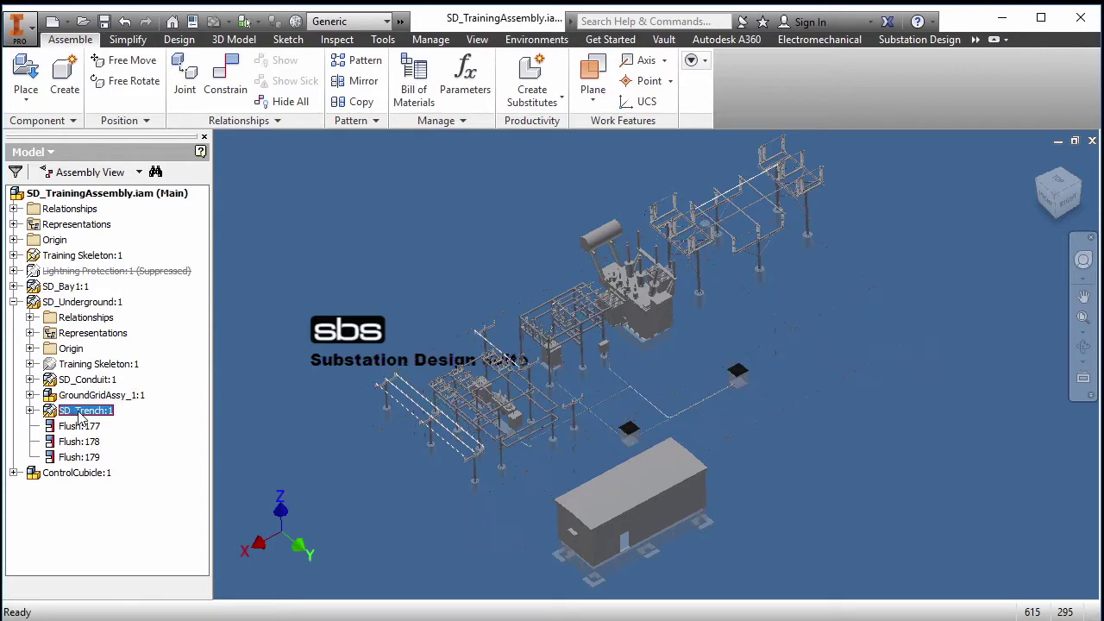
right_click(81, 419)
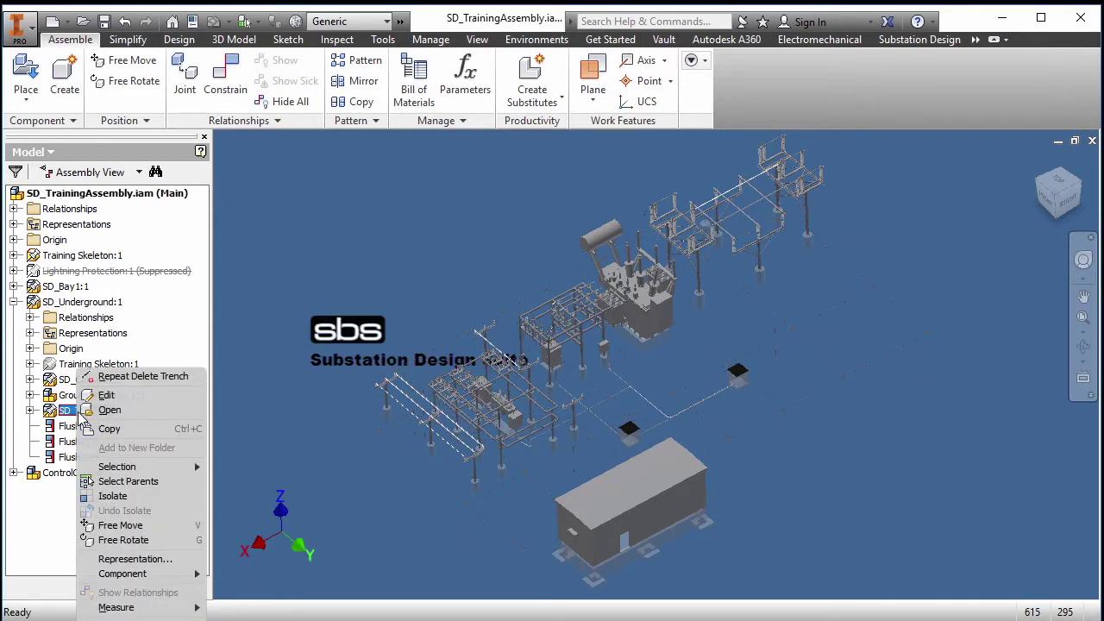
left_click(110, 410)
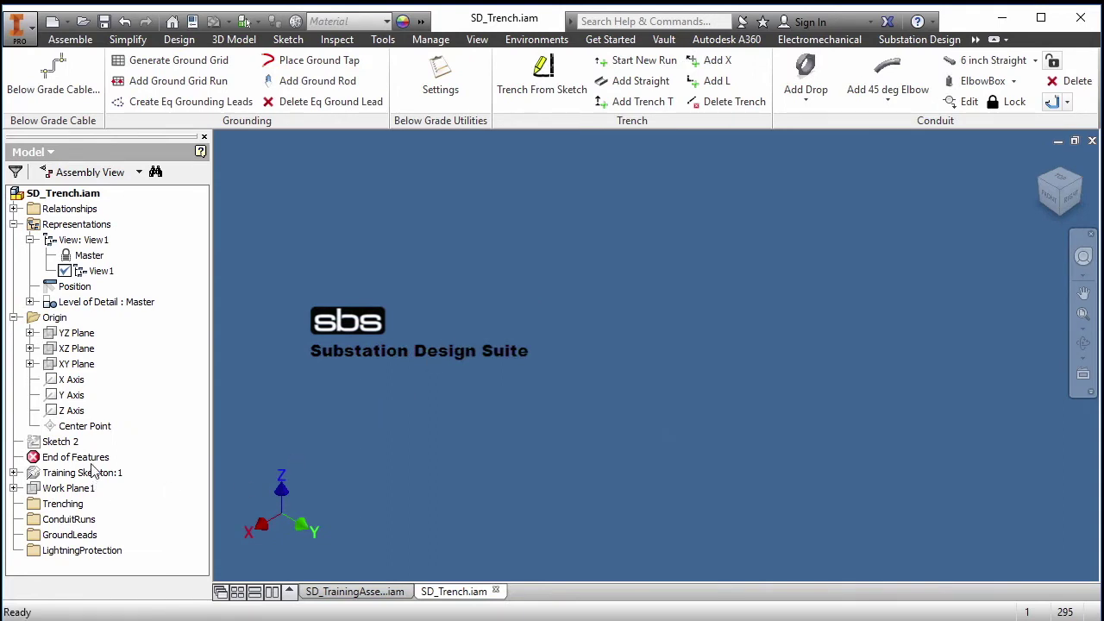
Edit Sketch 2, the L-shaped trench layout, and list the Training Skeleton's work planes.
left_click(60, 441)
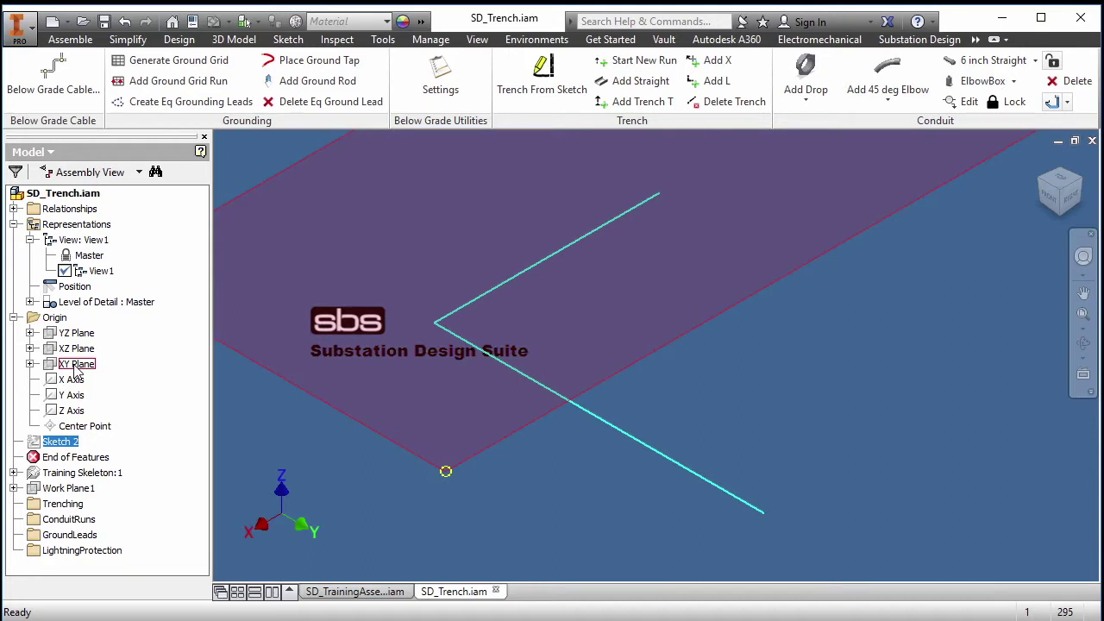
right_click(56, 444)
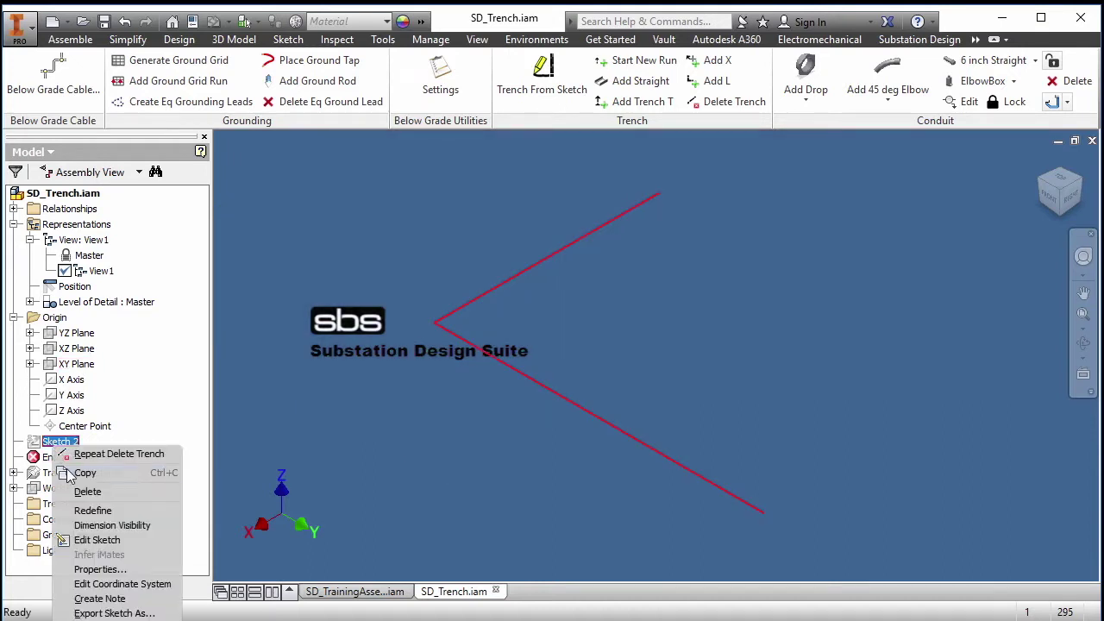
left_click(96, 540)
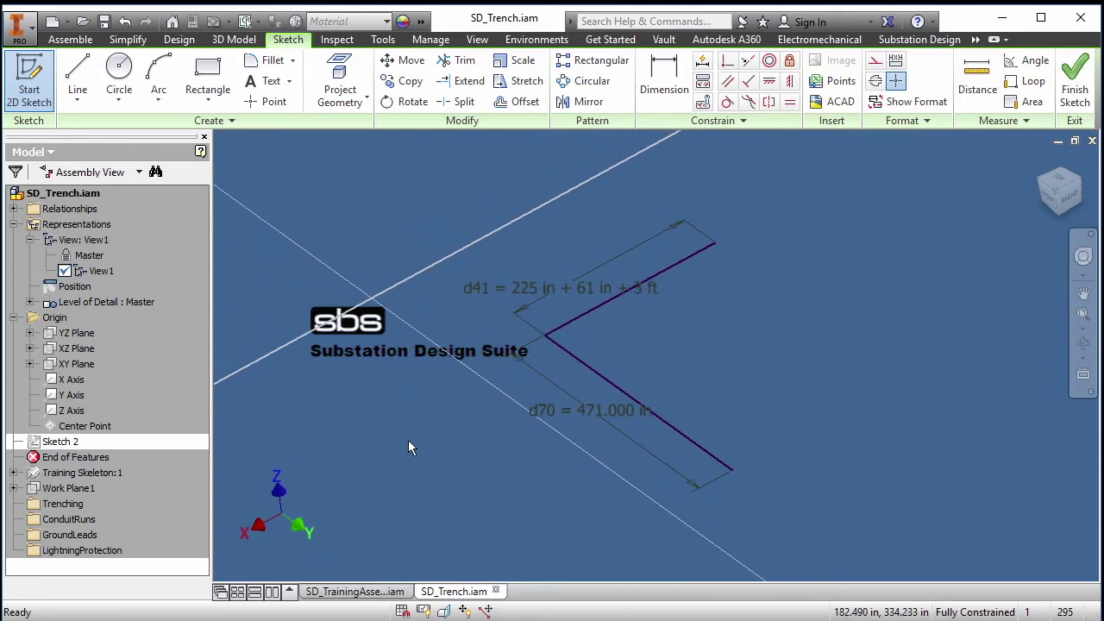
left_click(14, 474)
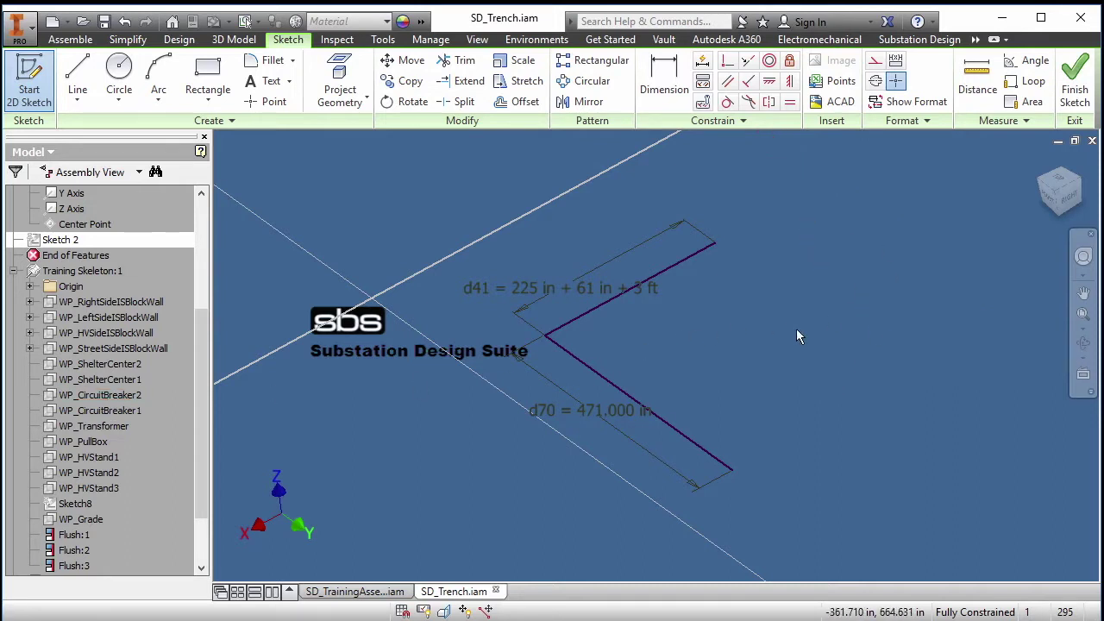
left_click(336, 79)
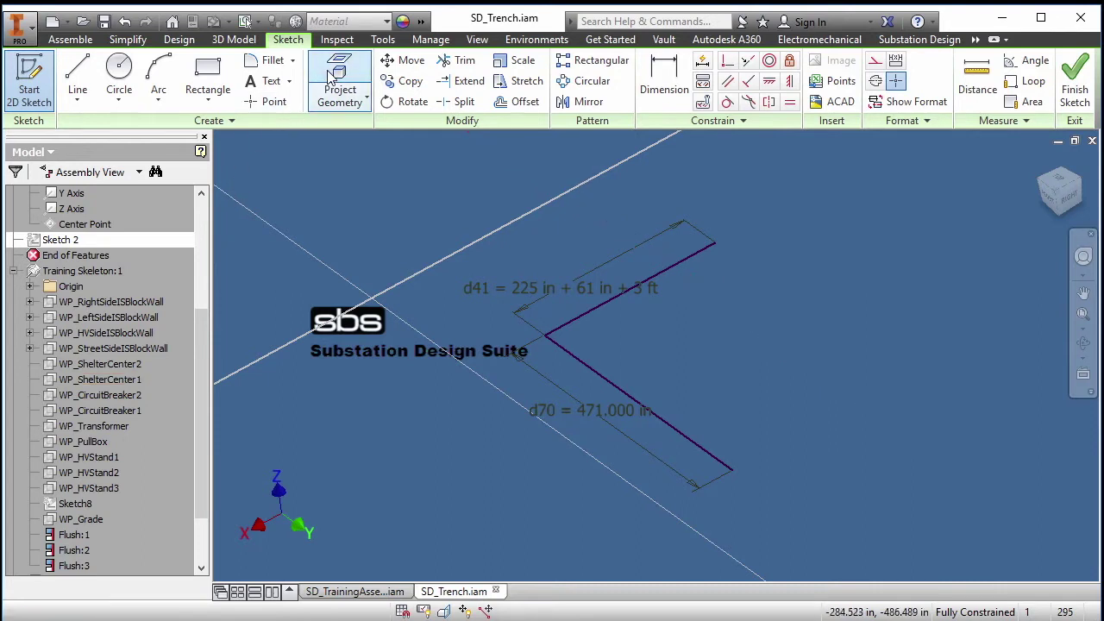
left_click(100, 380)
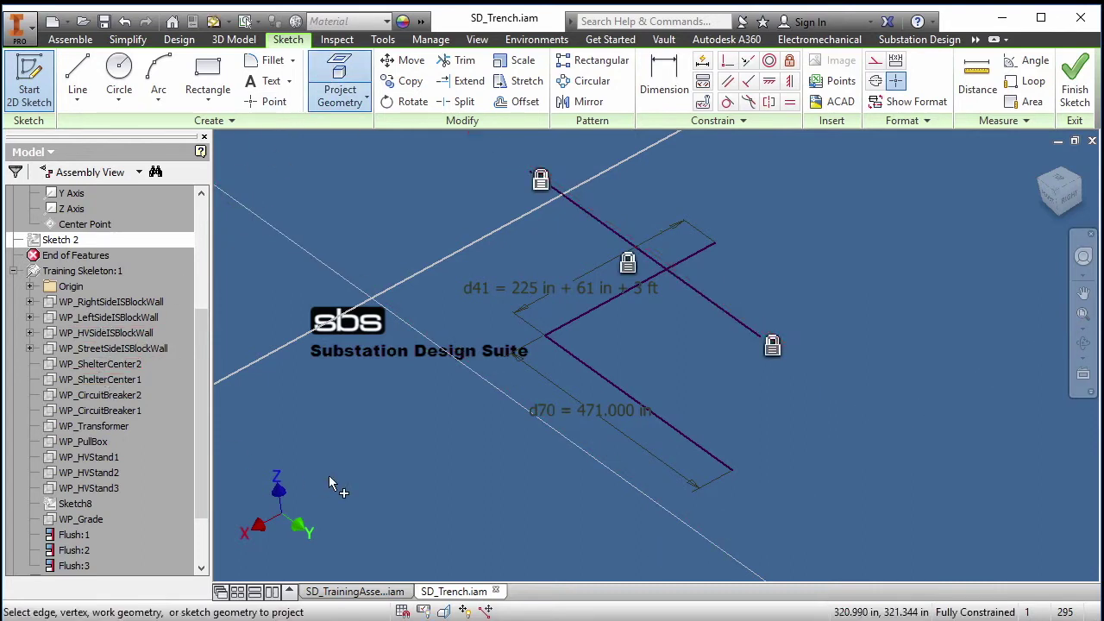
key("Escape")
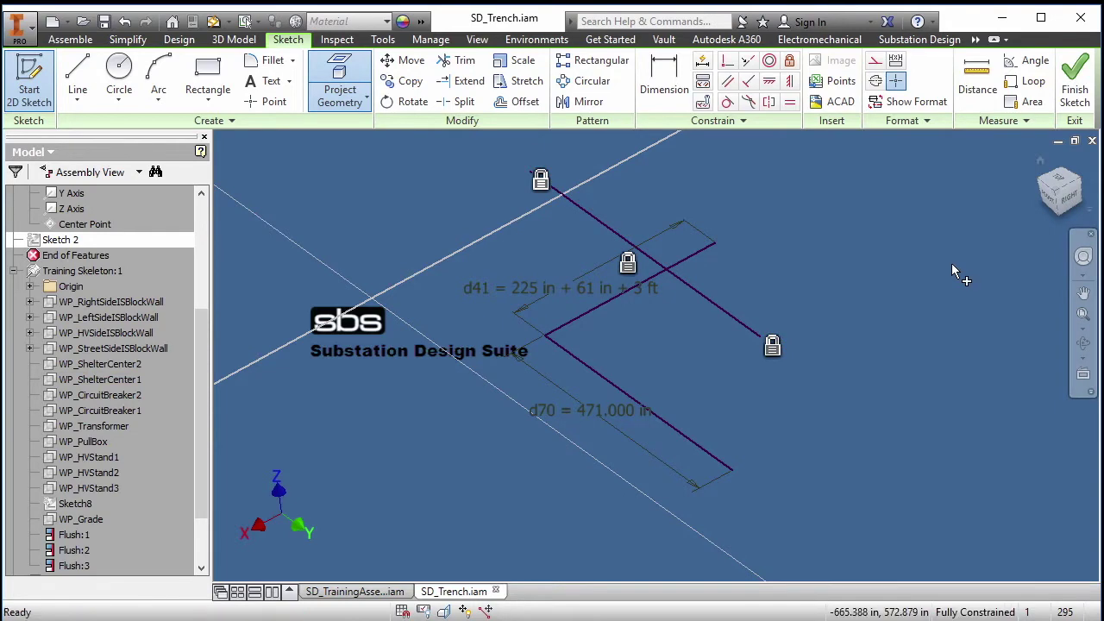
right_click(698, 294)
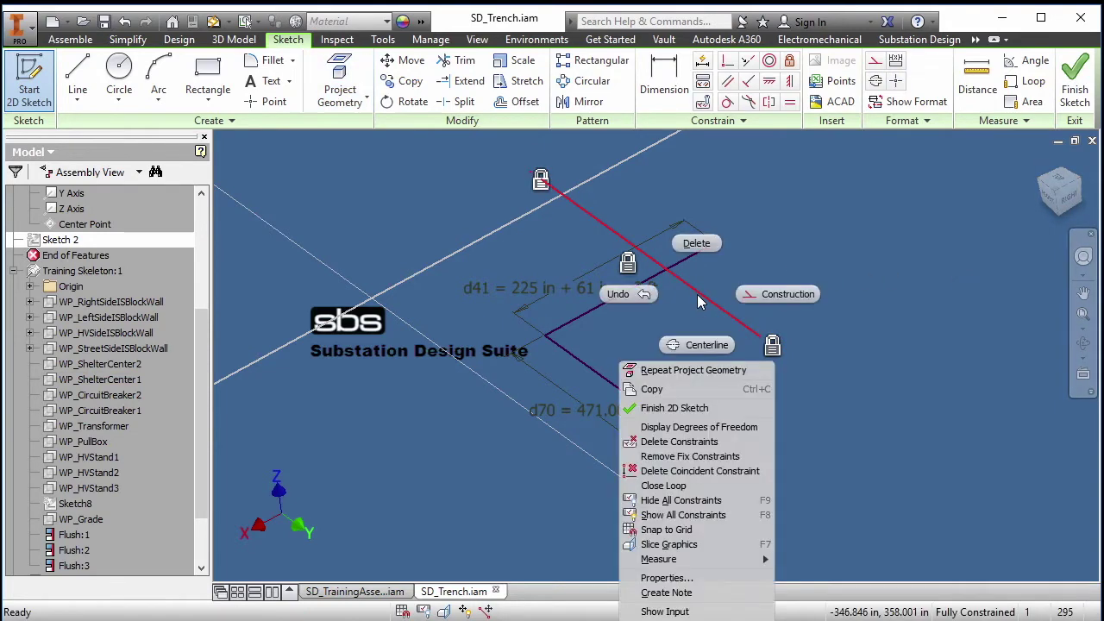
key("Escape")
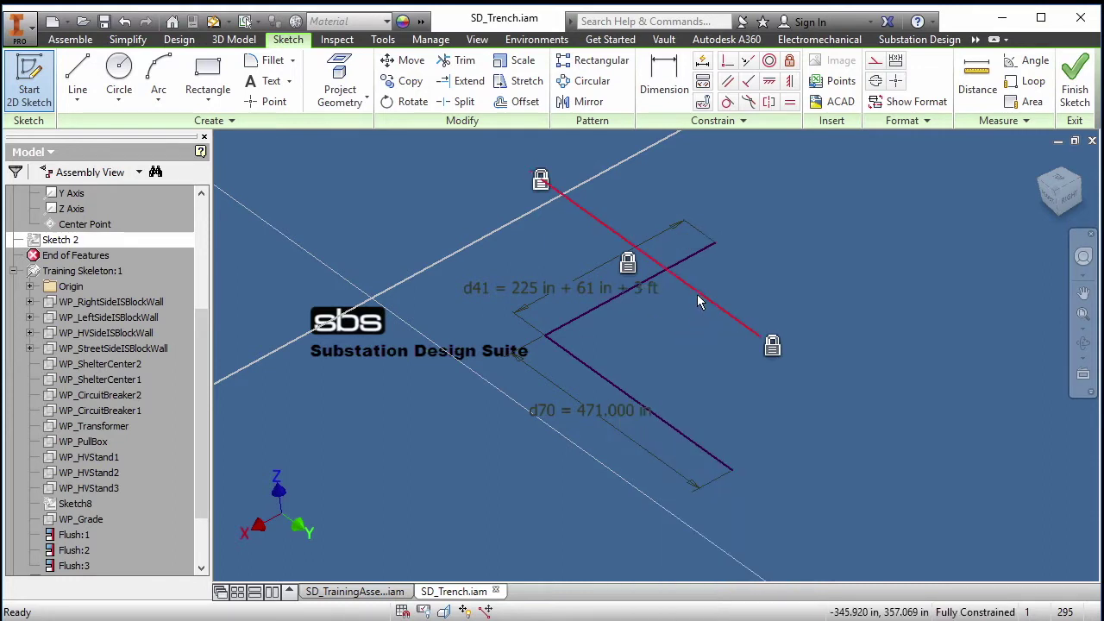
key("Delete")
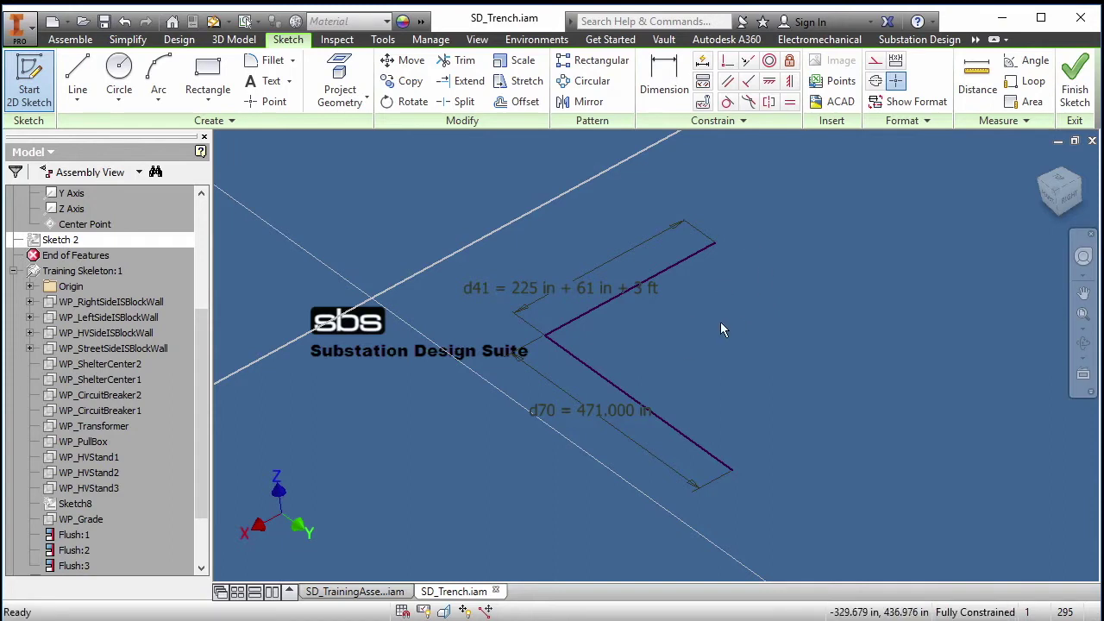
left_click(666, 273)
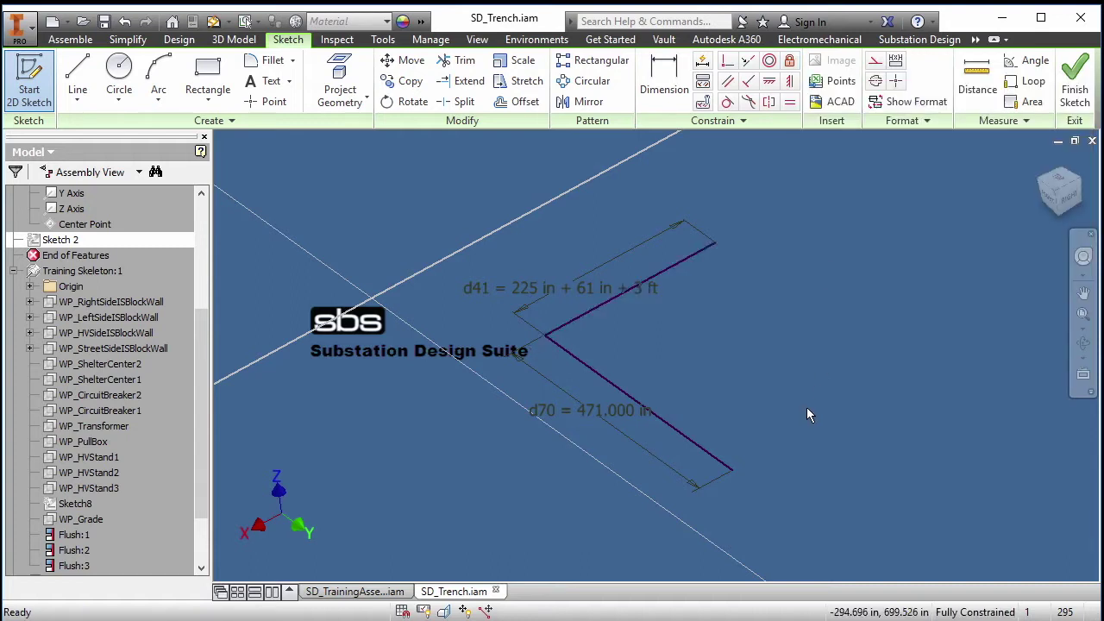
left_click(1075, 82)
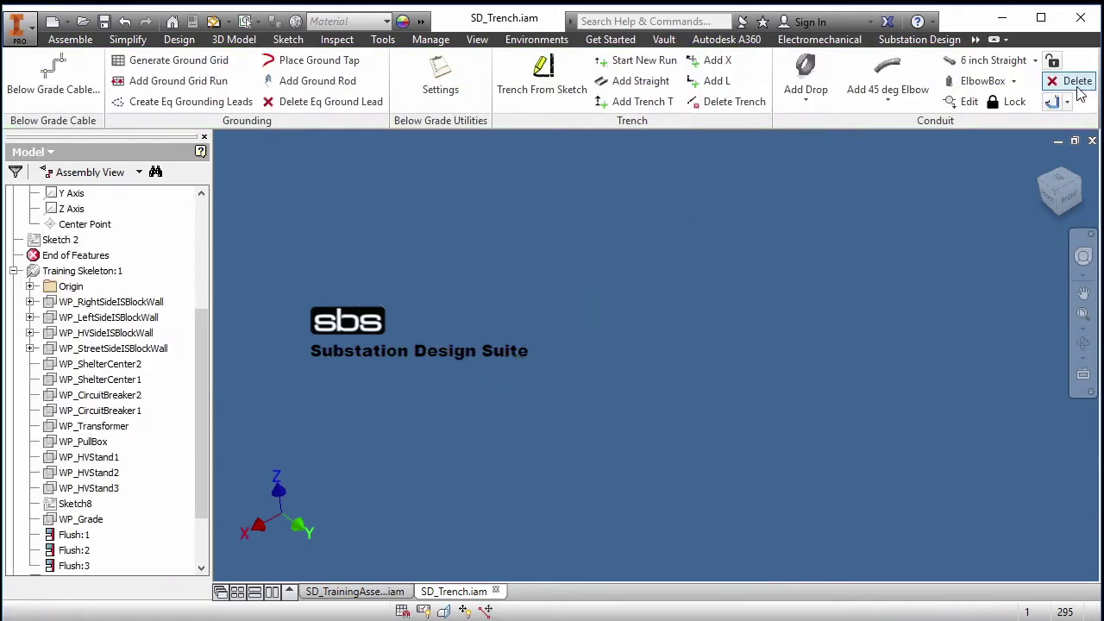
Make Sketch 2's L-shaped lines visible and bring the Below Grade Settings dialog into view.
right_click(74, 241)
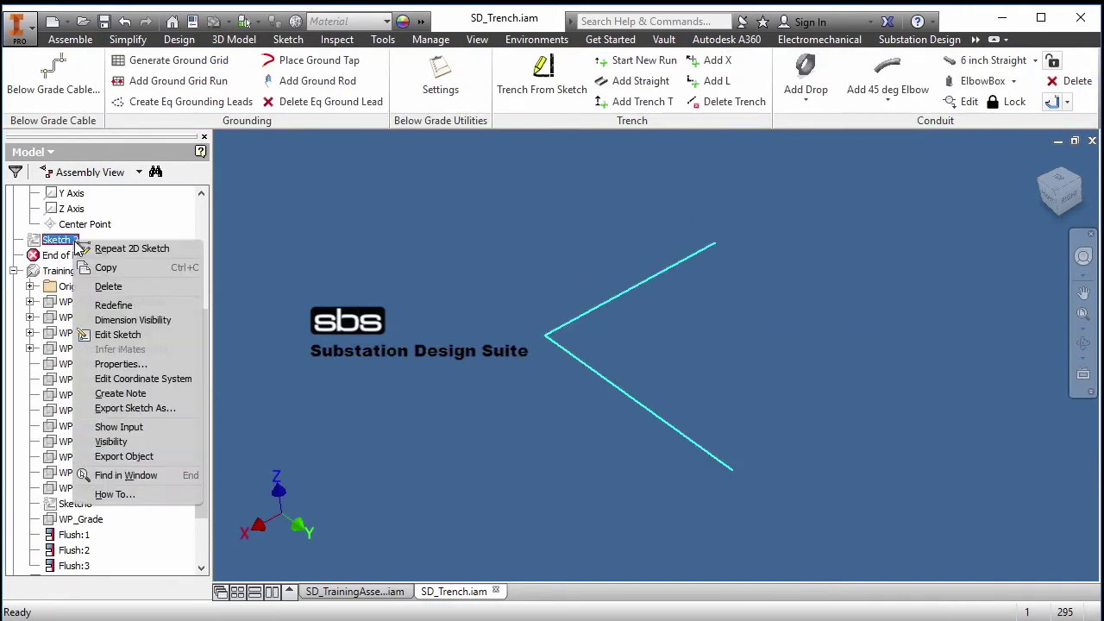
left_click(104, 441)
left_click(366, 436)
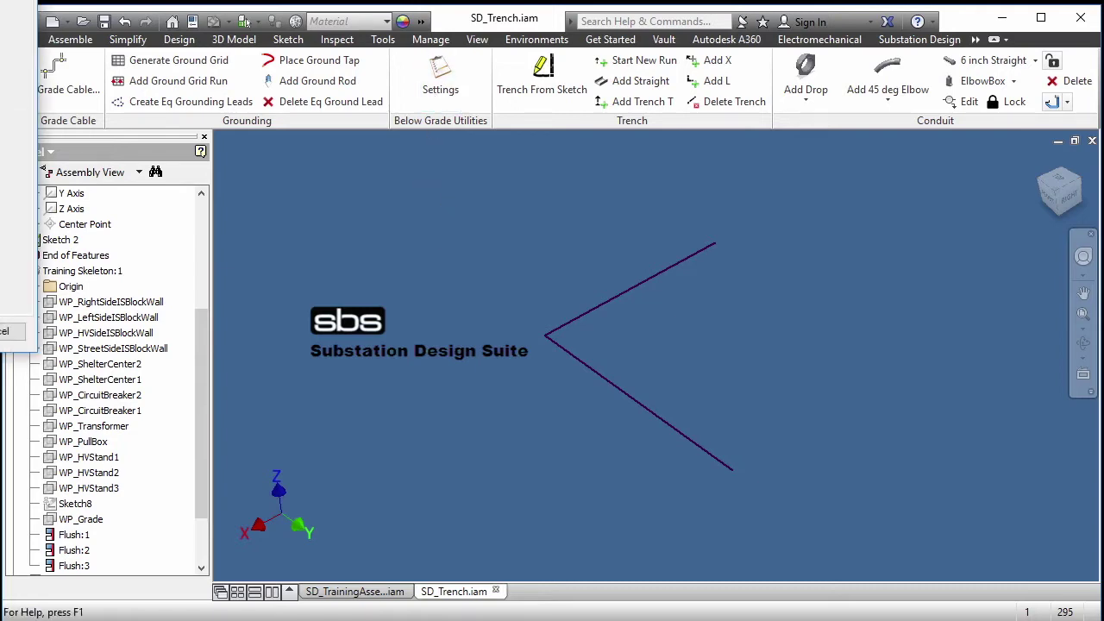
left_click_drag(0, 9, 608, 90)
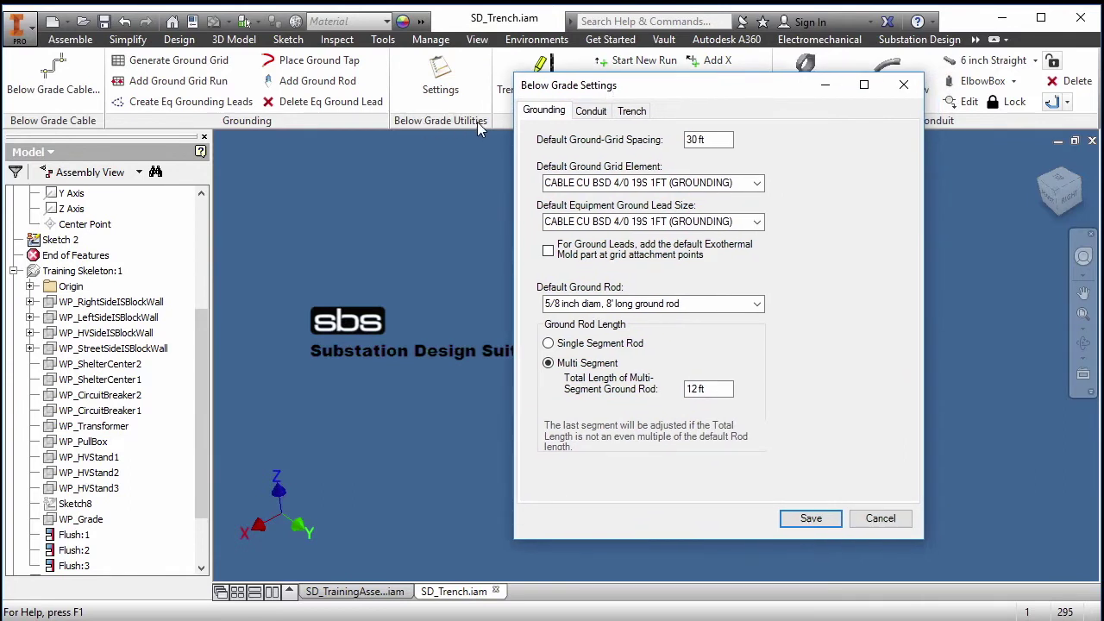
Save the trench settings with Pre-Fabricated T's, L's and X's sections.
left_click(632, 111)
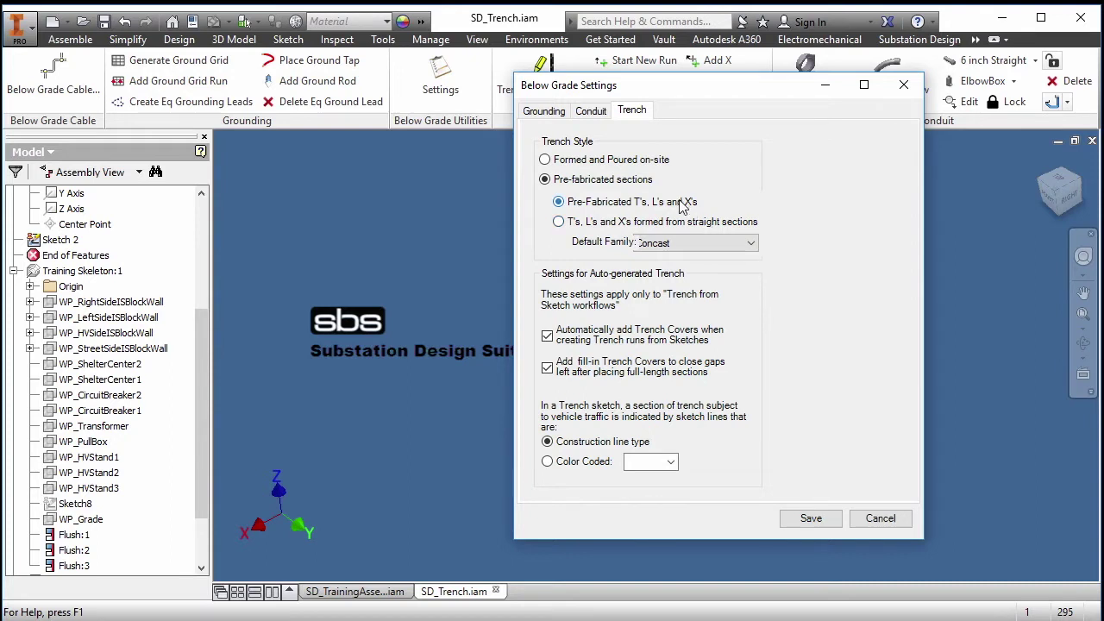
left_click(814, 521)
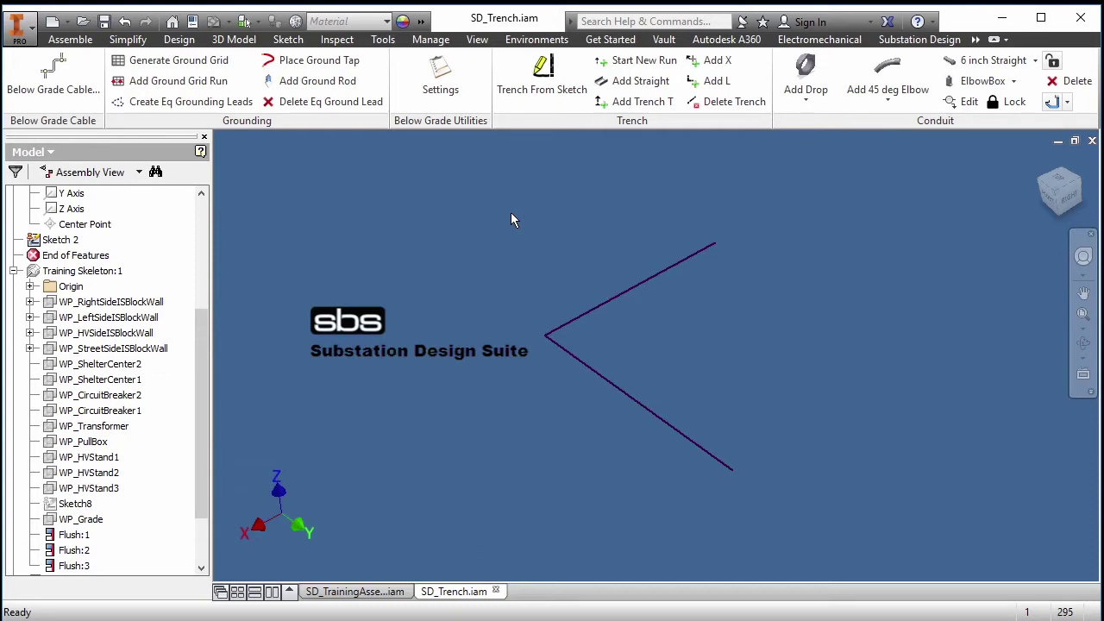
Generate a lidded prefab trench along Sketch 2's L-shaped lines with Trench From Sketch.
left_click(542, 80)
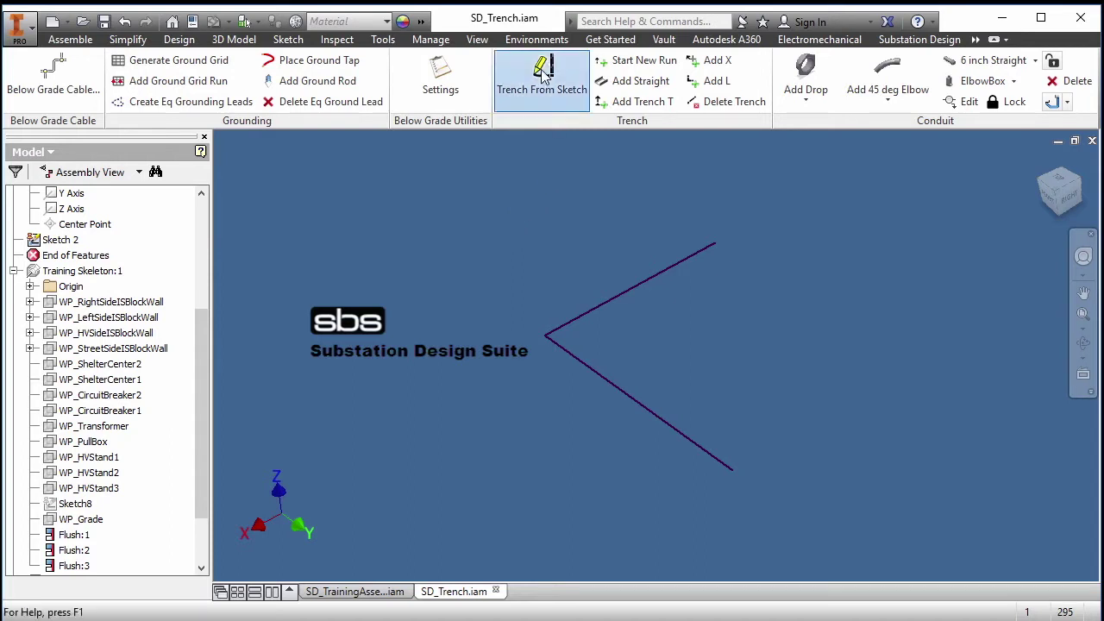
left_click(712, 464)
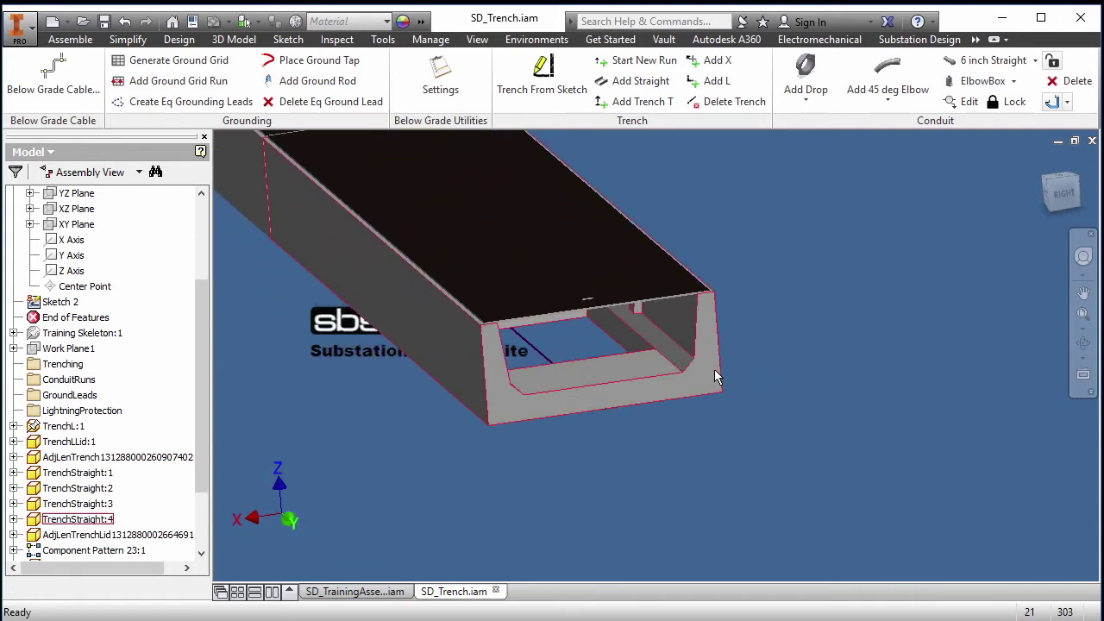
Select the lidded TrenchStraight:4 piece and launch the Substation Designer Content Editor.
left_click(715, 371)
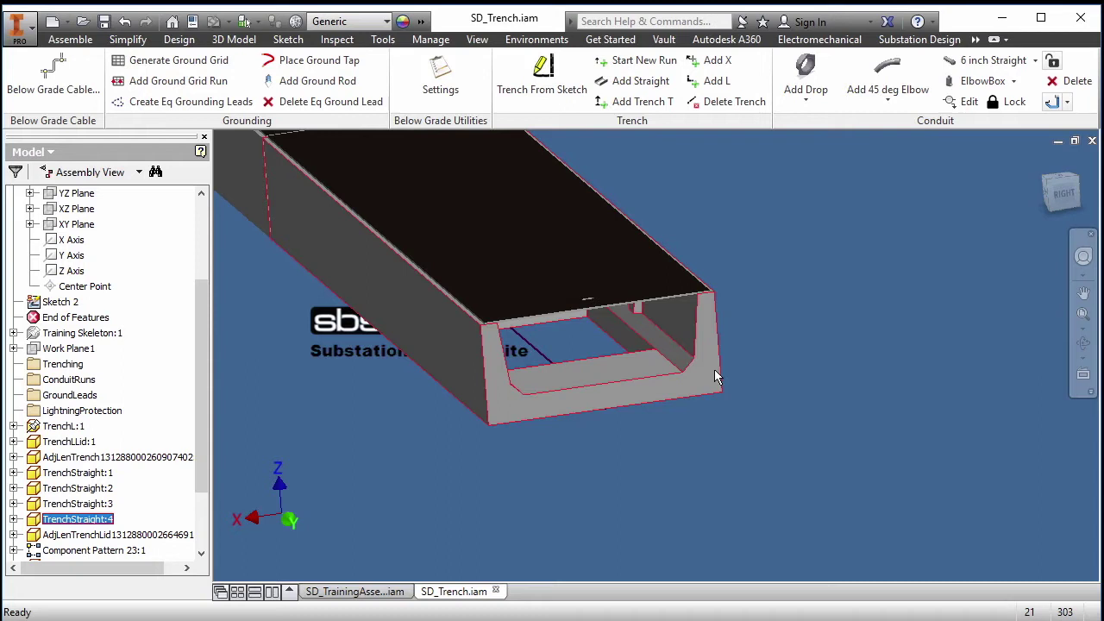
left_click(714, 370)
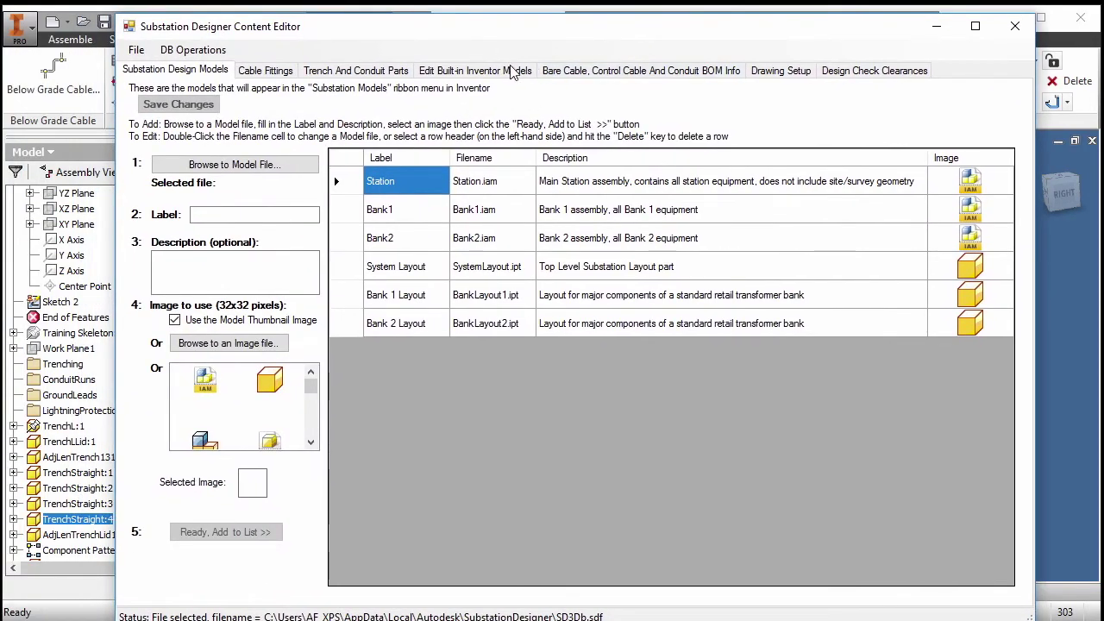
left_click(495, 76)
Browse the built-in trench models, select TrenchL.ipt, and close the Content Editor.
left_click_drag(303, 228, 313, 489)
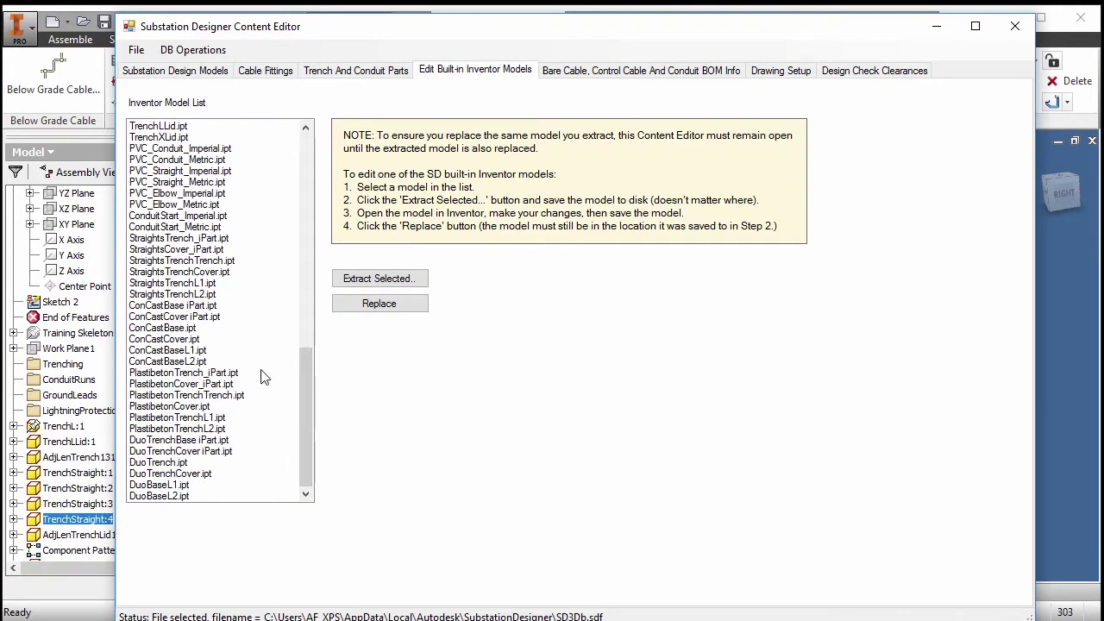
left_click_drag(306, 381, 278, 307)
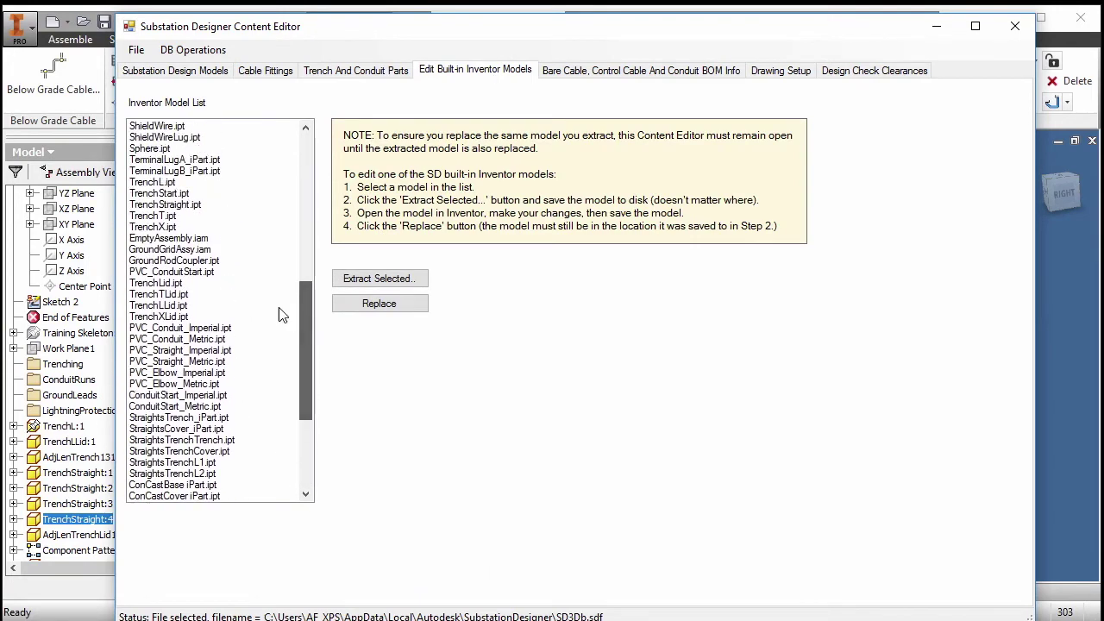
left_click(166, 204)
left_click(162, 182)
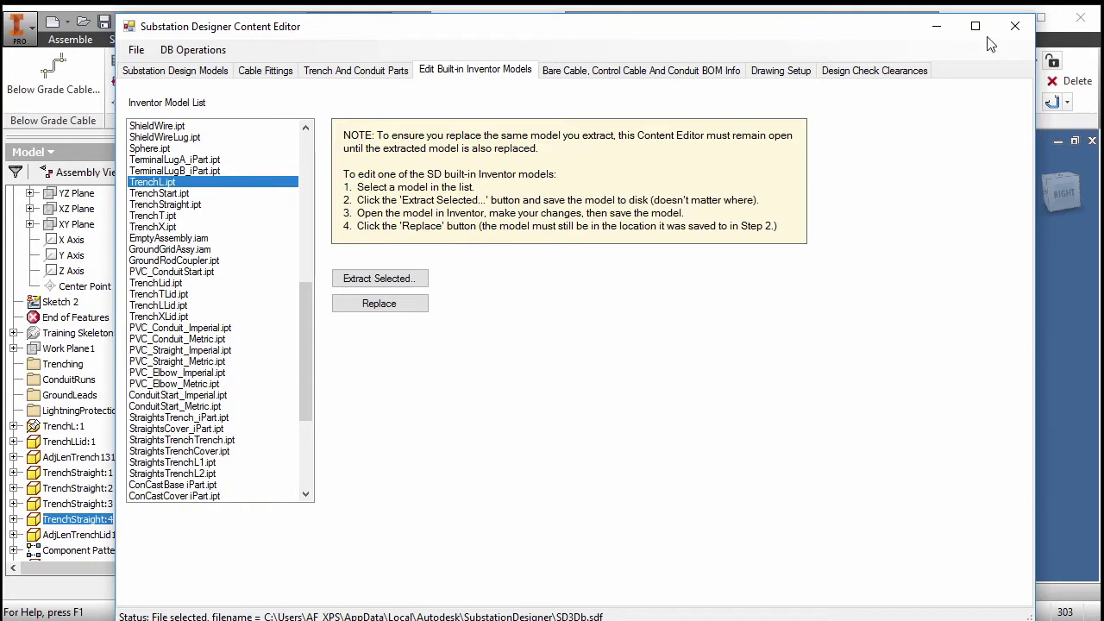
left_click(1016, 26)
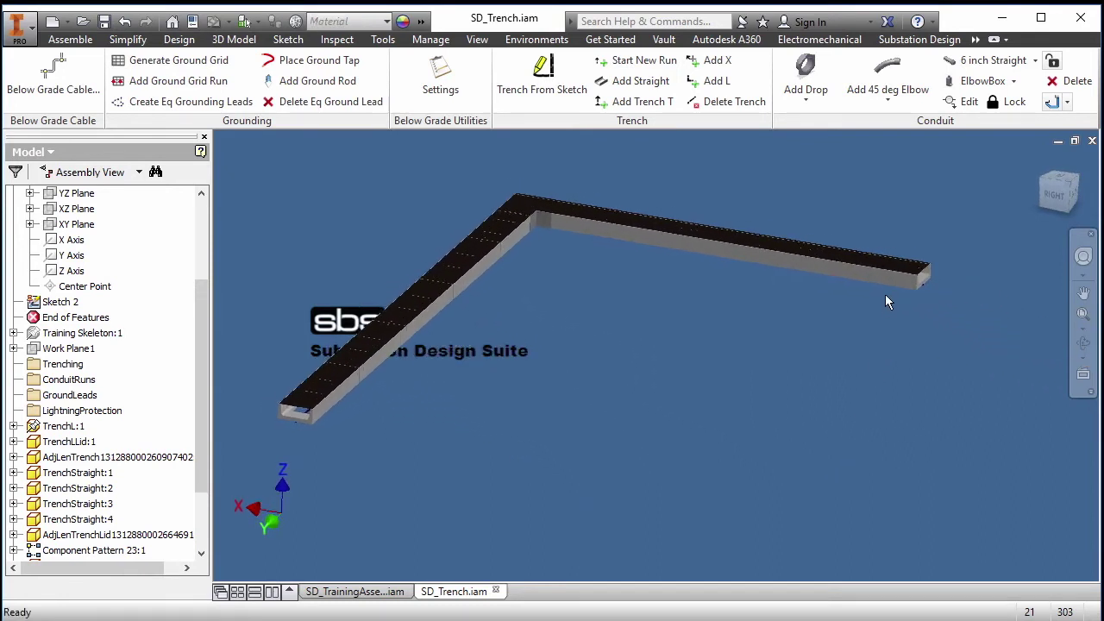
Locate TrenchStraight:7 in the browser and add a straight trench piece at its StartPnt.
right_click(894, 283)
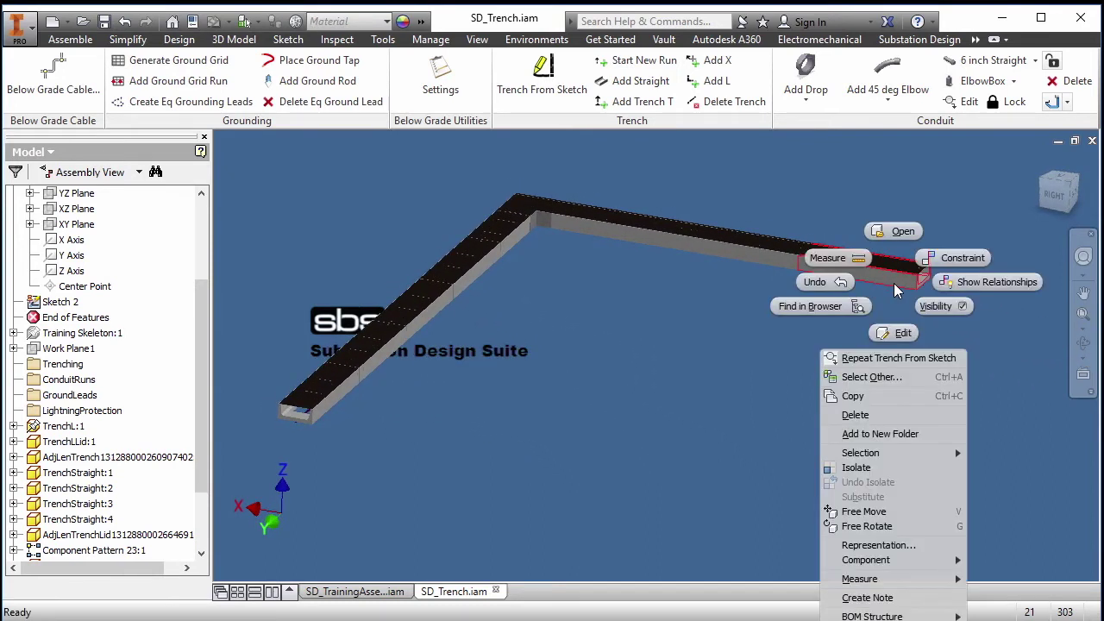
left_click(815, 306)
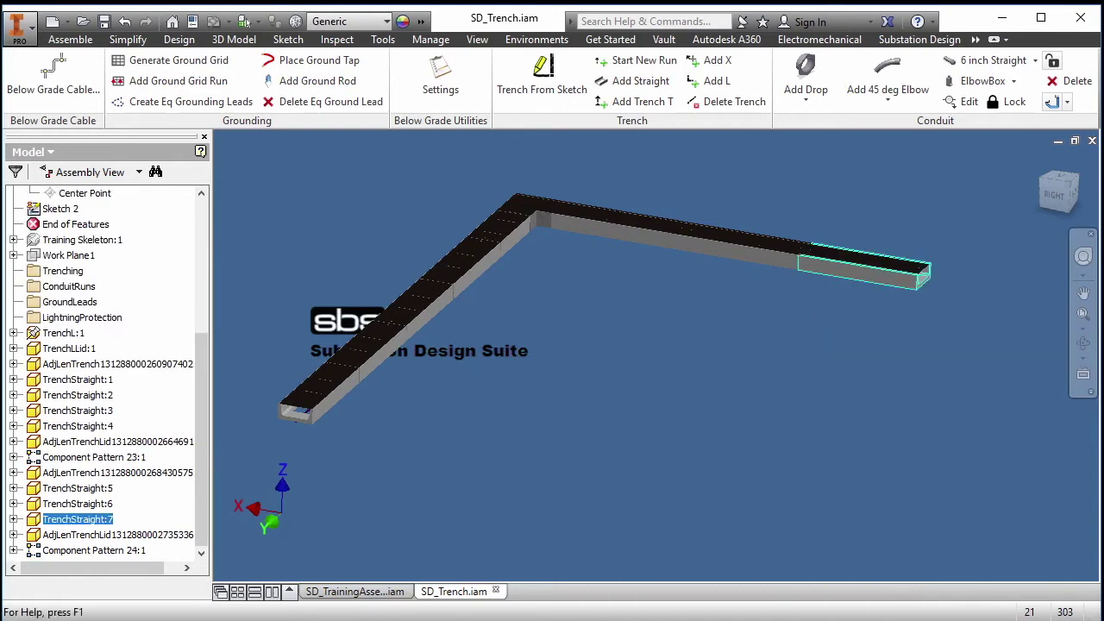
left_click(14, 519)
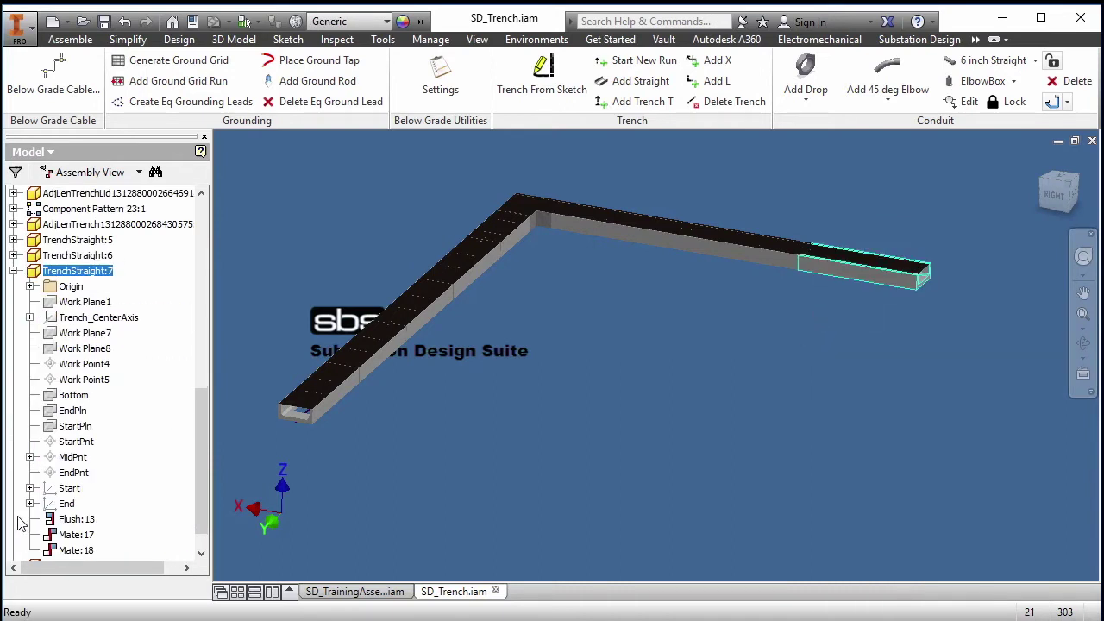
left_click(609, 393)
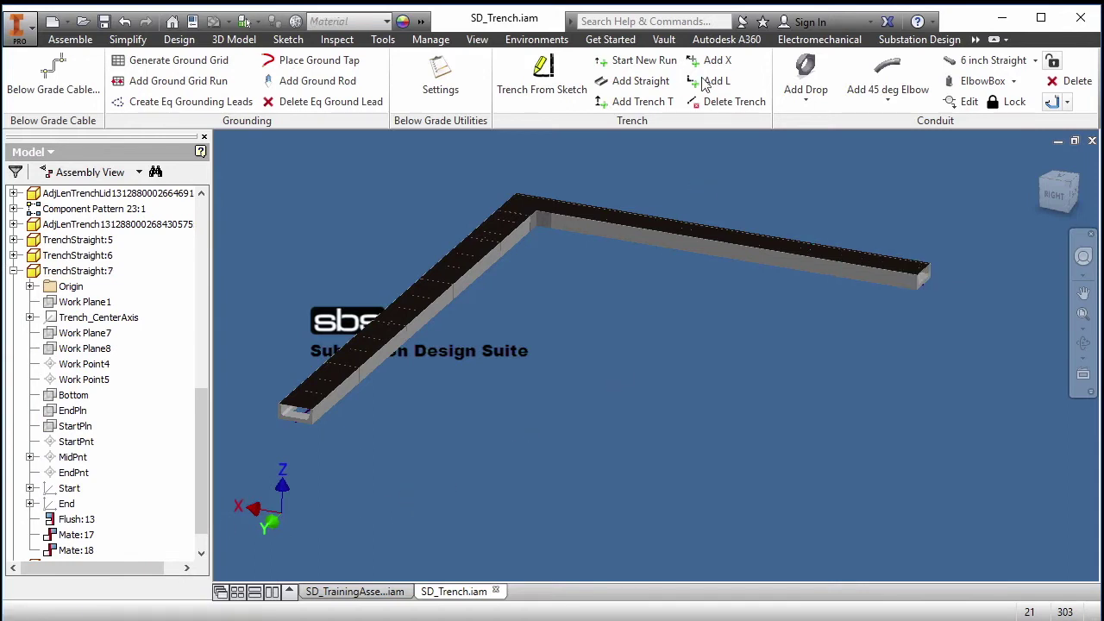
left_click(638, 80)
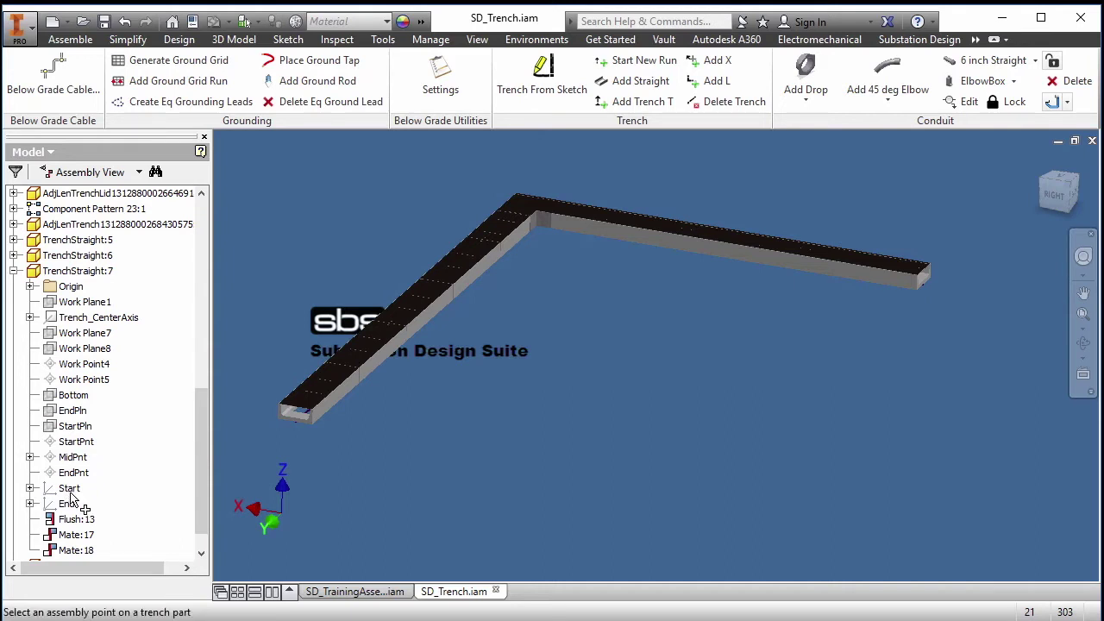
left_click(80, 444)
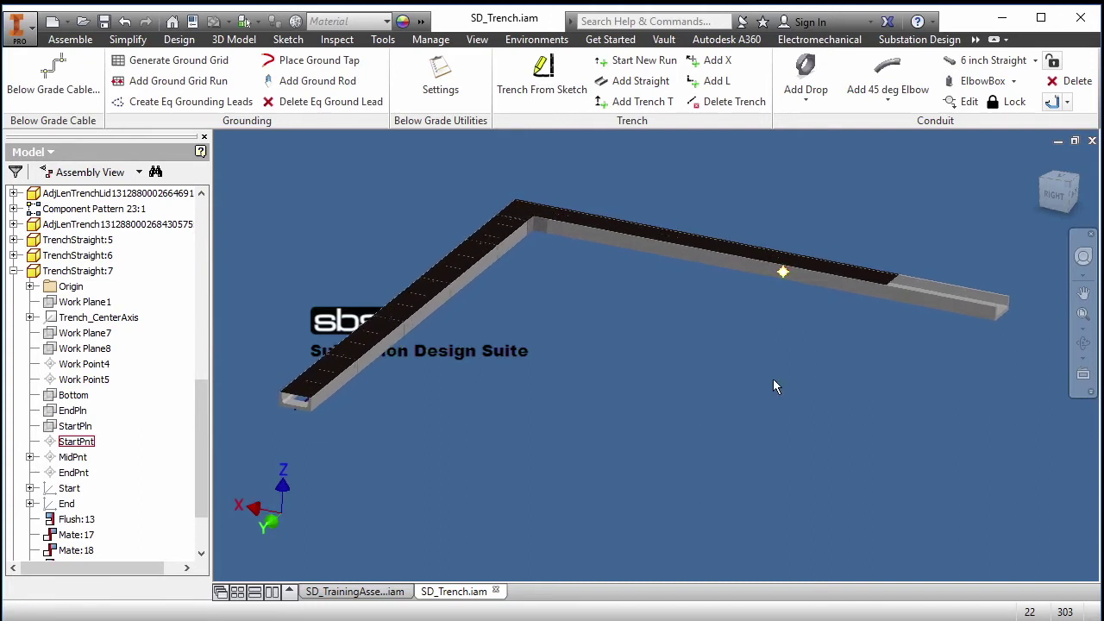
Attach a left-branching L corner at TrenchStraight:8's StartPnt and view the whole run.
left_click(933, 308)
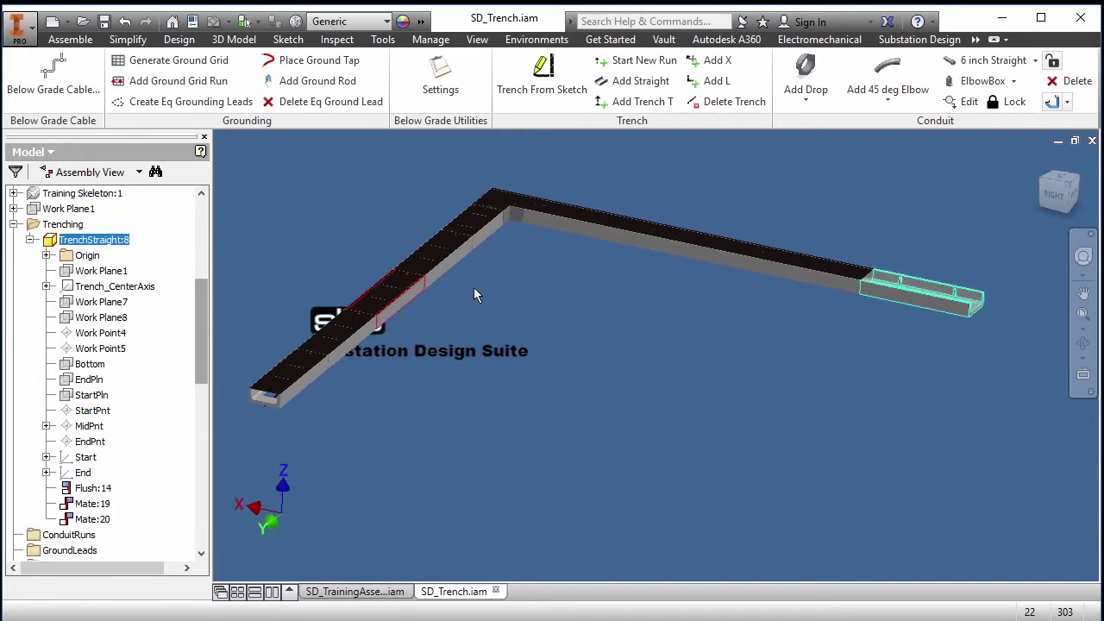
left_click(744, 165)
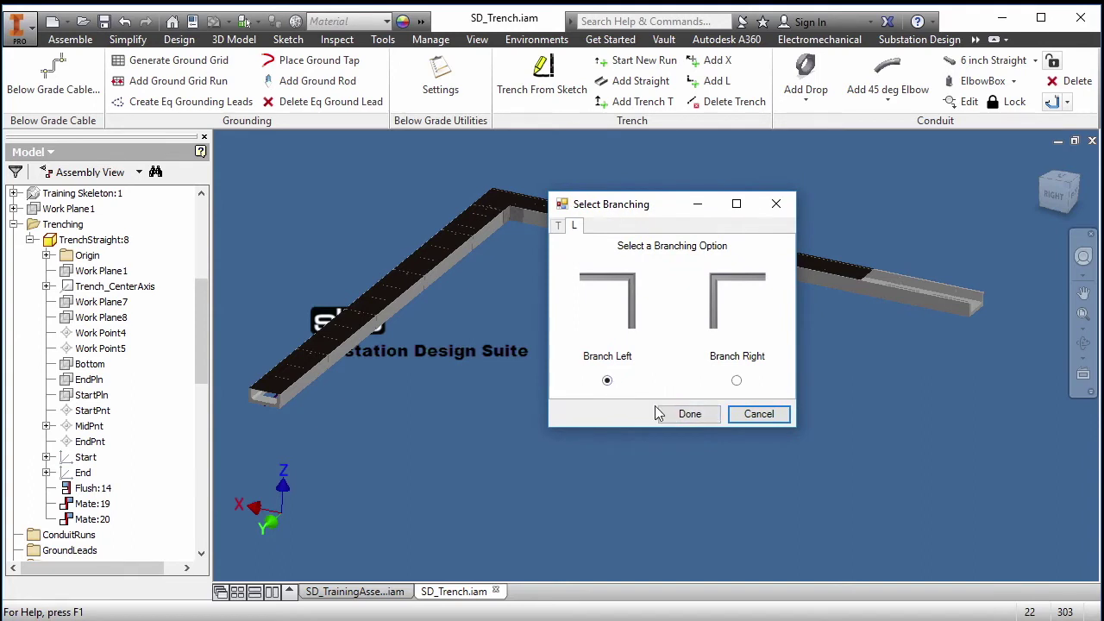
left_click(688, 414)
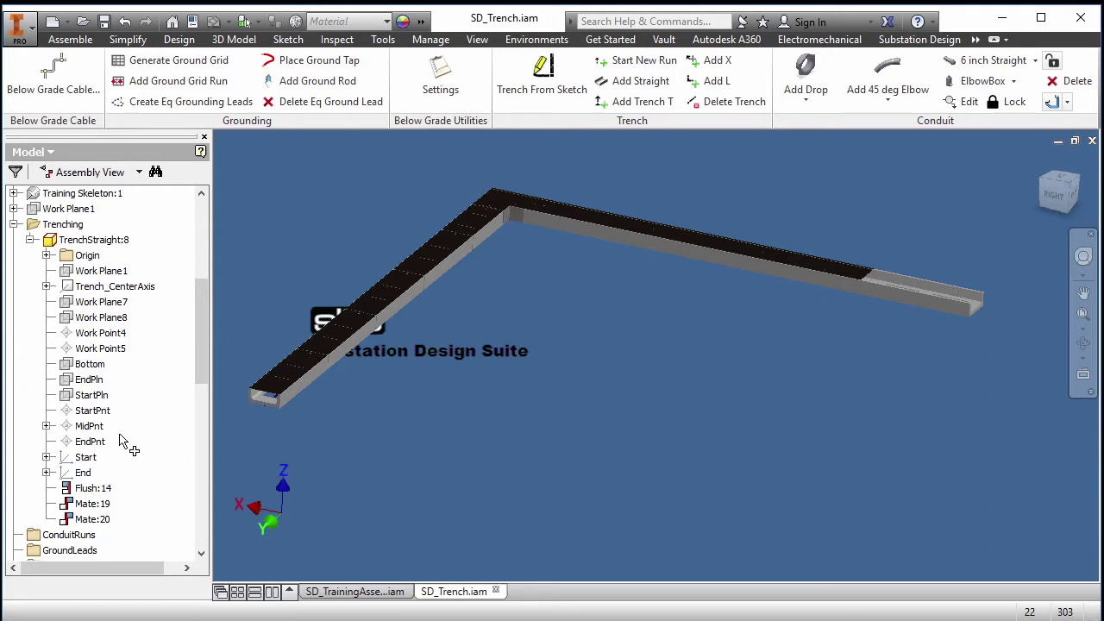
left_click(99, 412)
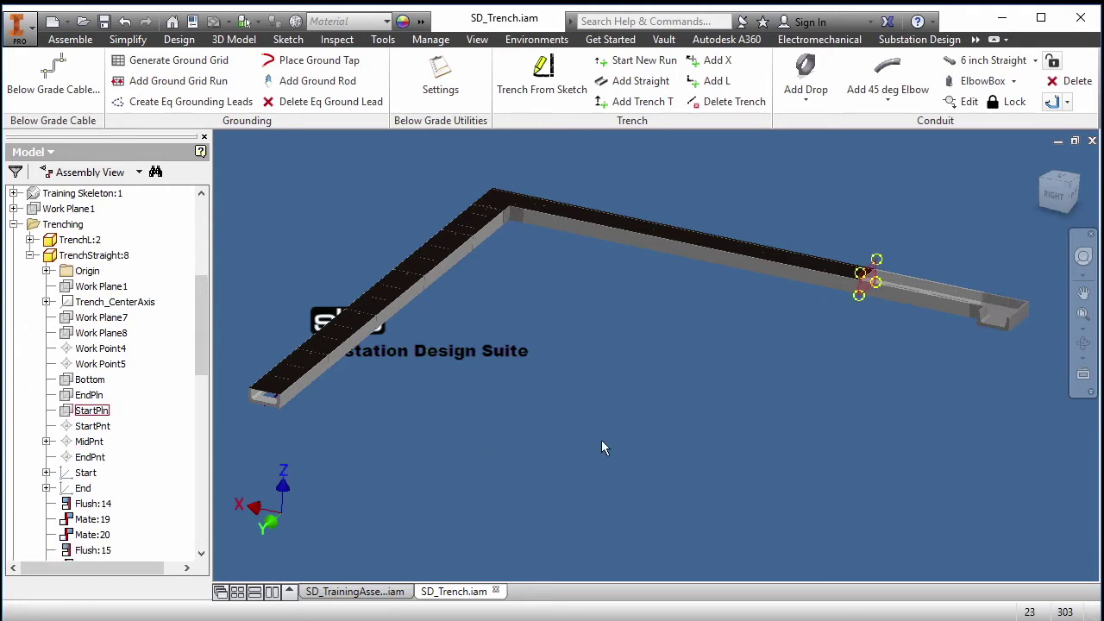
left_click(747, 377)
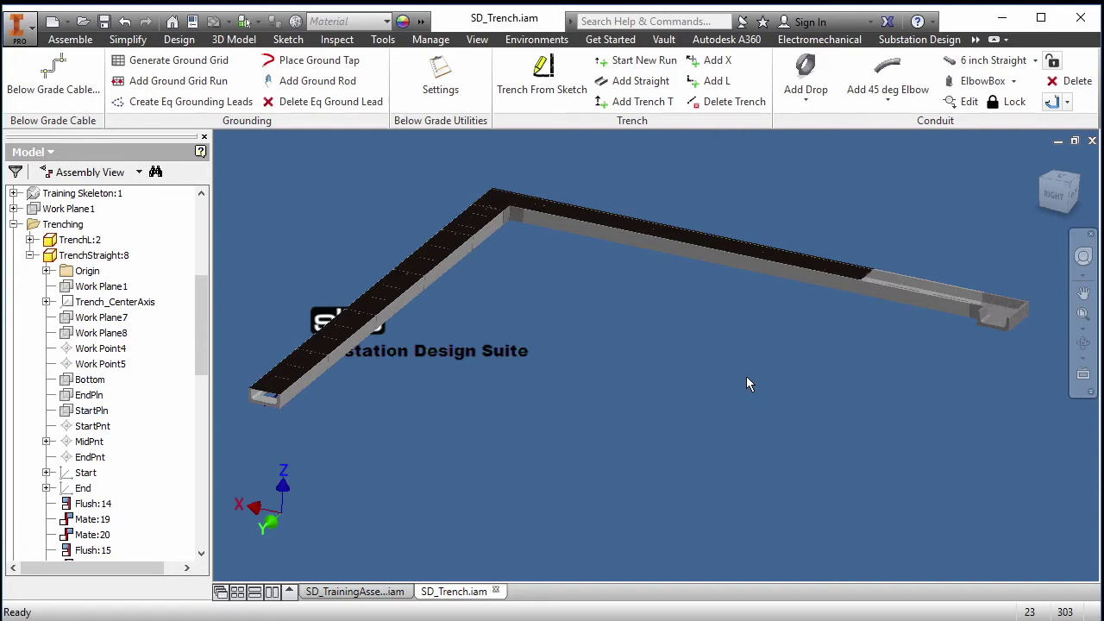
key("F5")
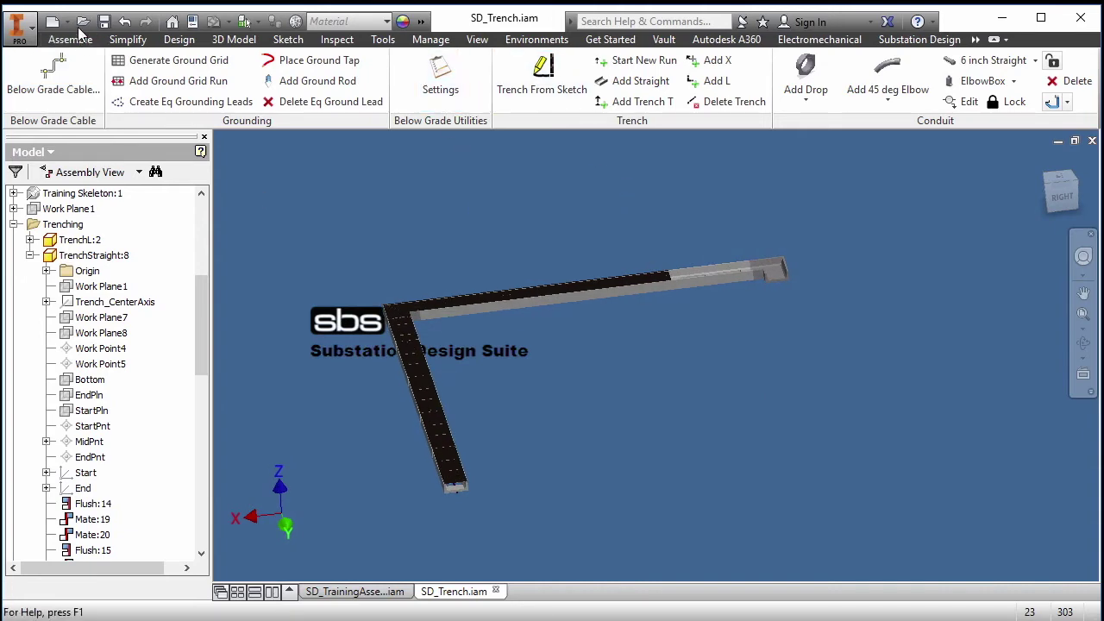
Save SD_Trench.iam with its dependents, then open SD_Trench2.iam from Recent Documents.
left_click(103, 21)
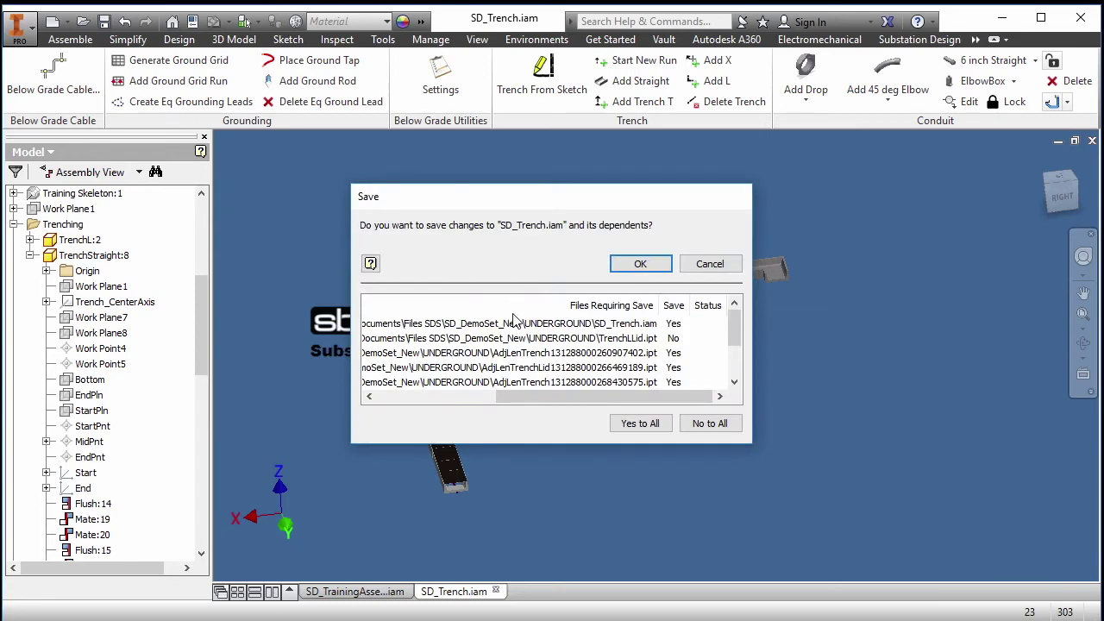
left_click(639, 264)
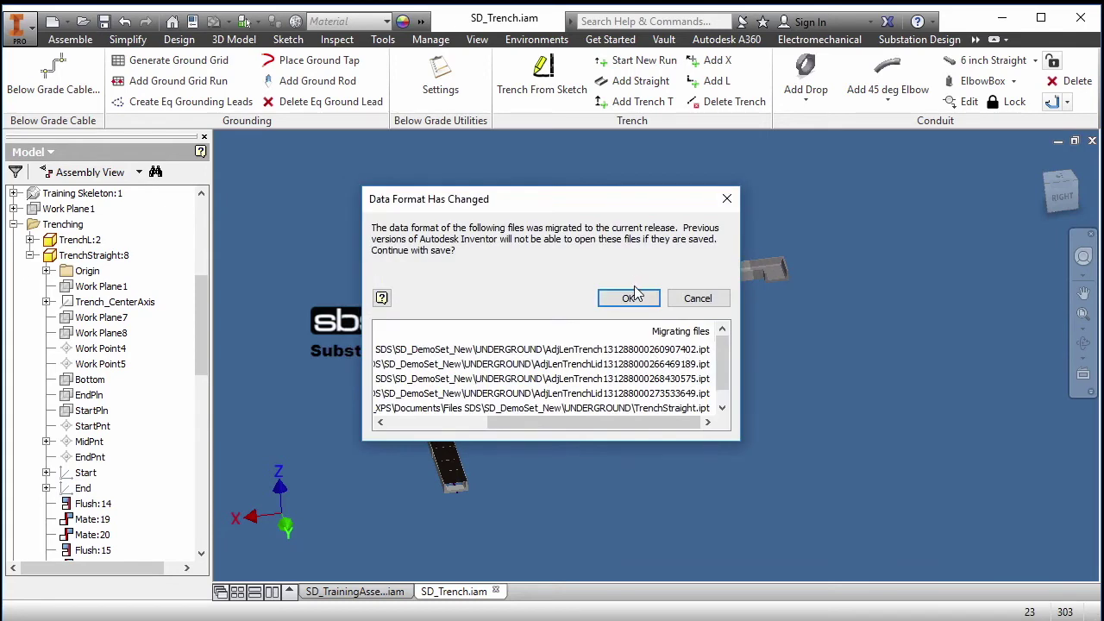
left_click(636, 296)
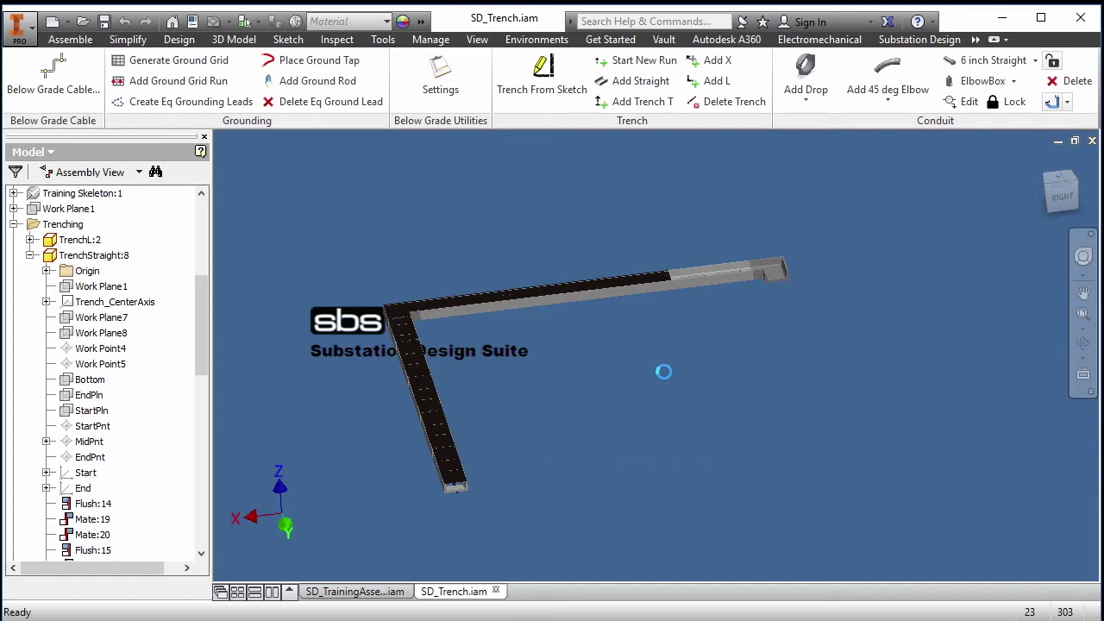
left_click(32, 28)
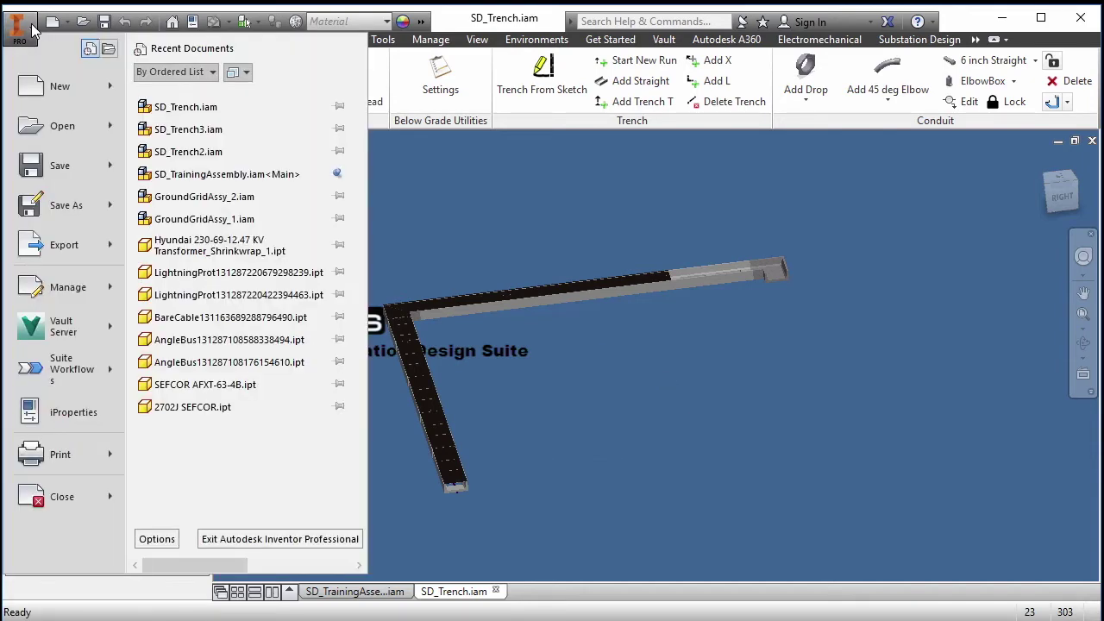
left_click(188, 151)
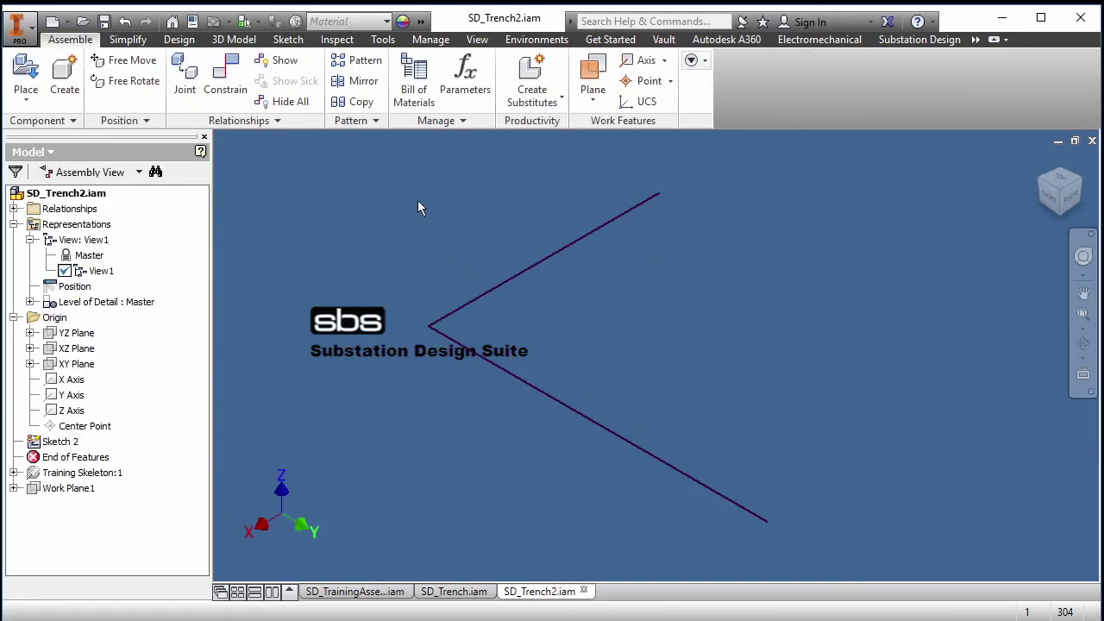
Switch to Below Grade Tools and save the trench style as Formed and Poured on-site.
left_click(940, 40)
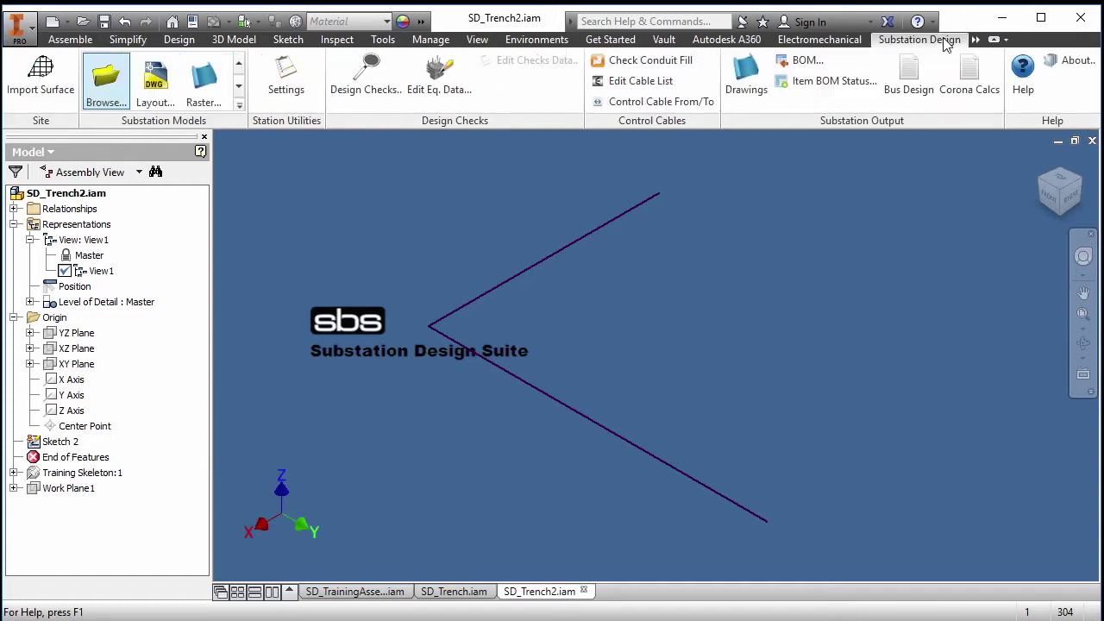
left_click(996, 41)
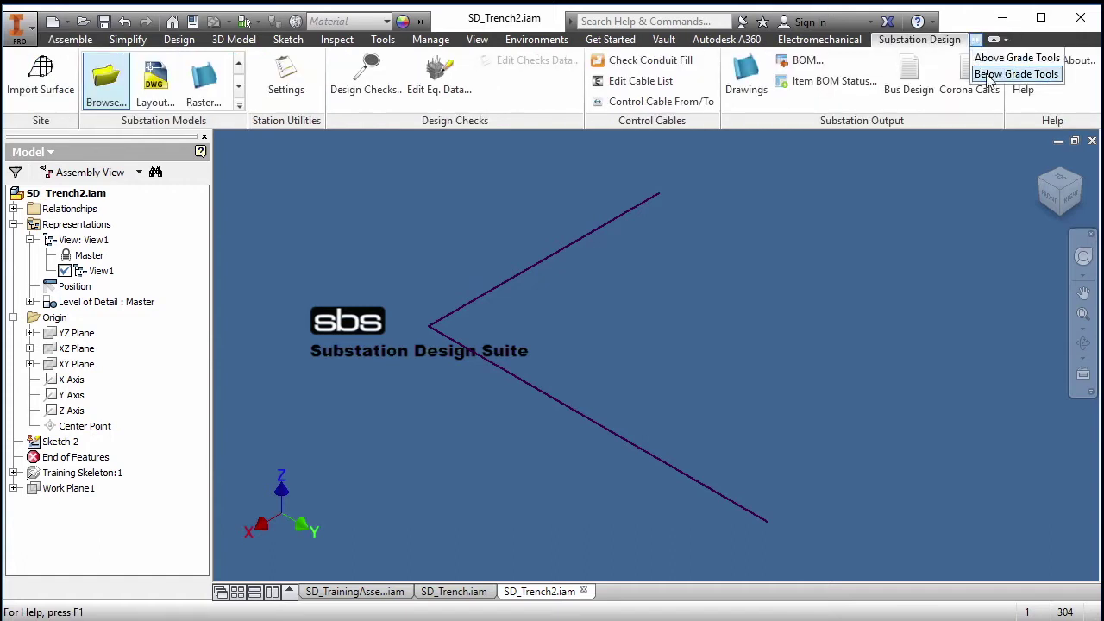
left_click(988, 74)
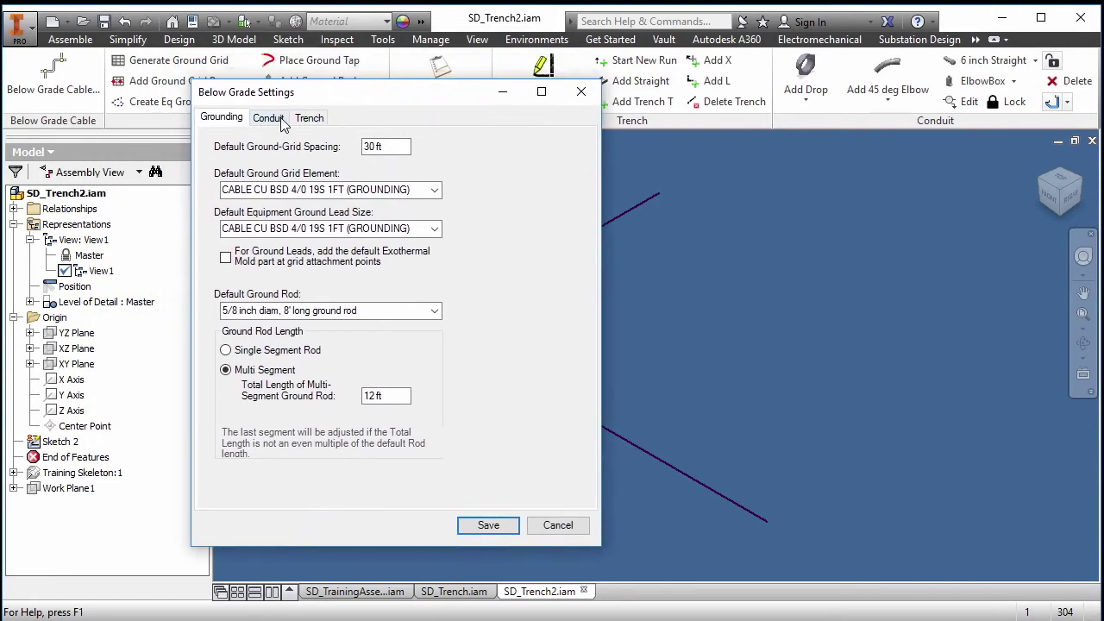
left_click(307, 120)
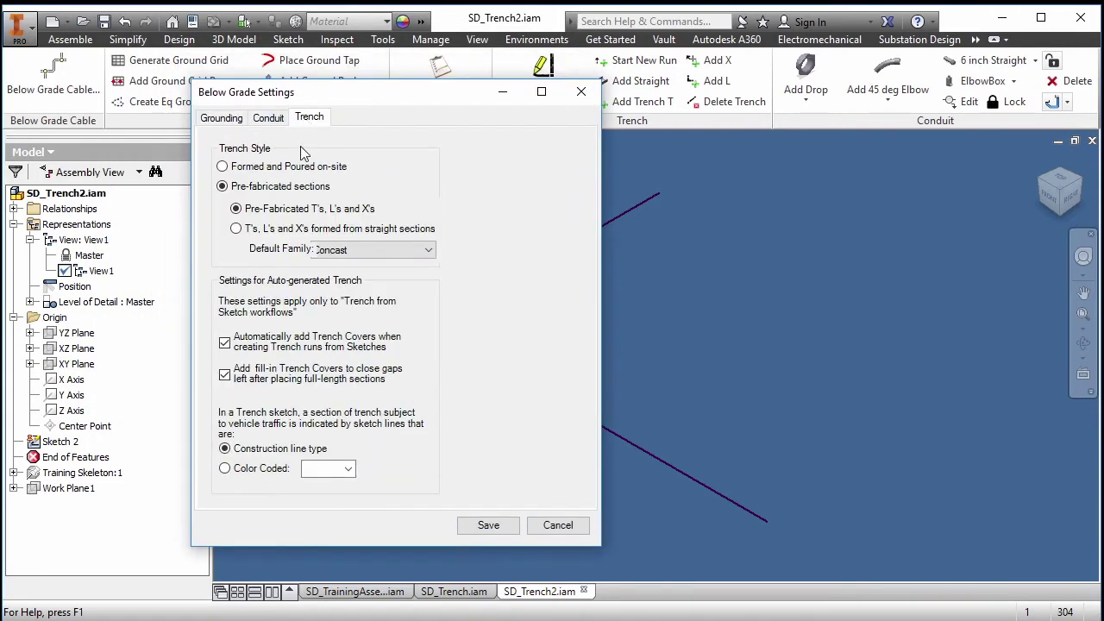
left_click(223, 168)
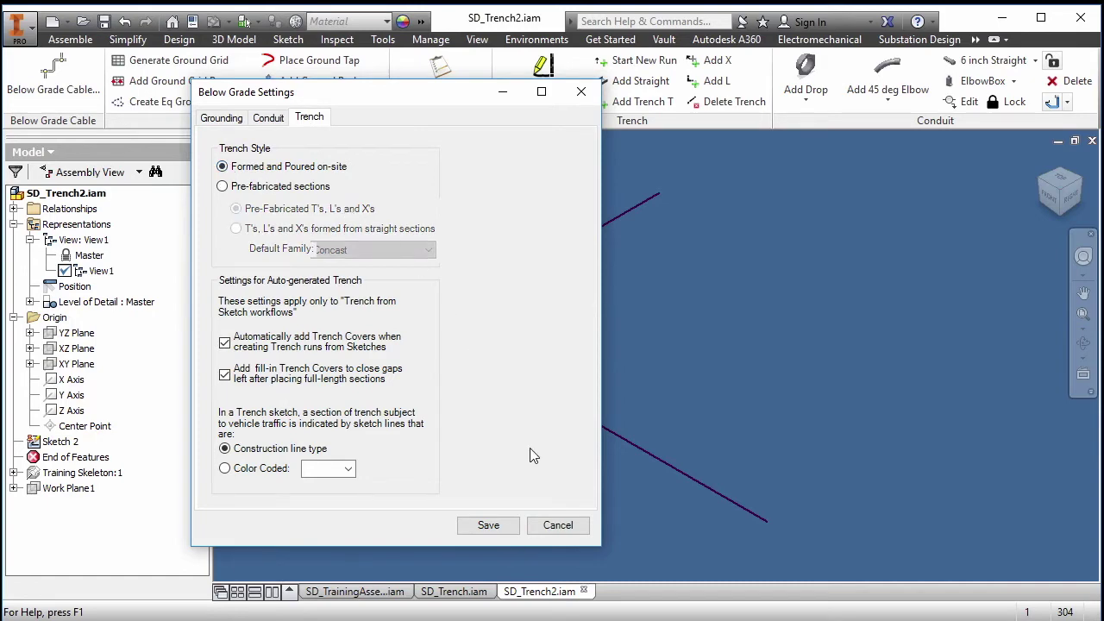
left_click(496, 528)
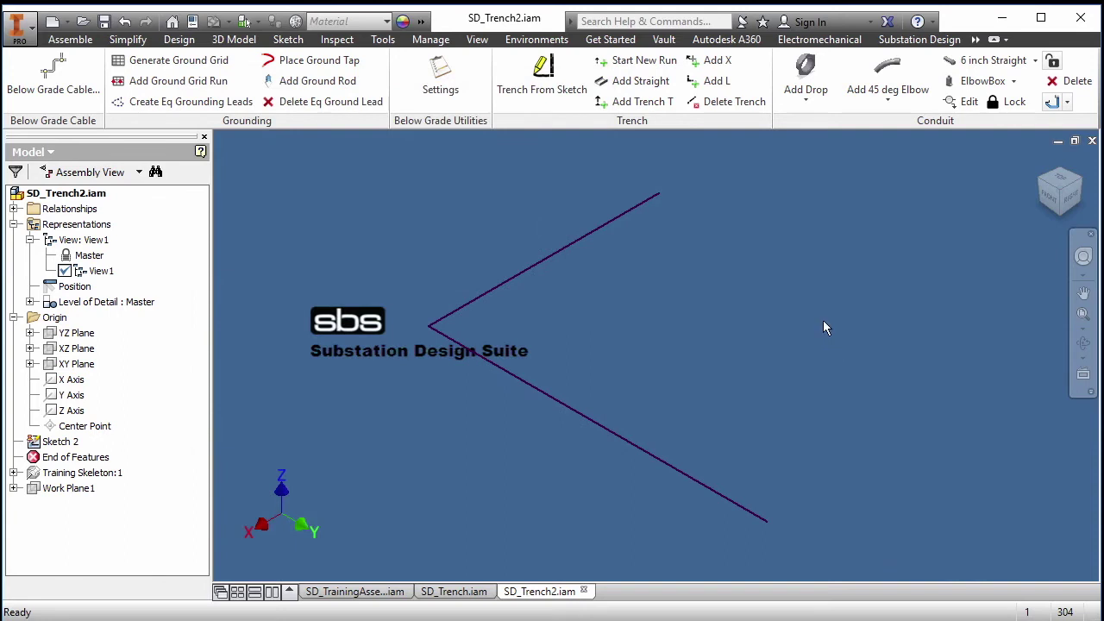
Generate a lidded poured-in-place trench along the L-shaped sketch using Trench From Sketch.
left_click(541, 78)
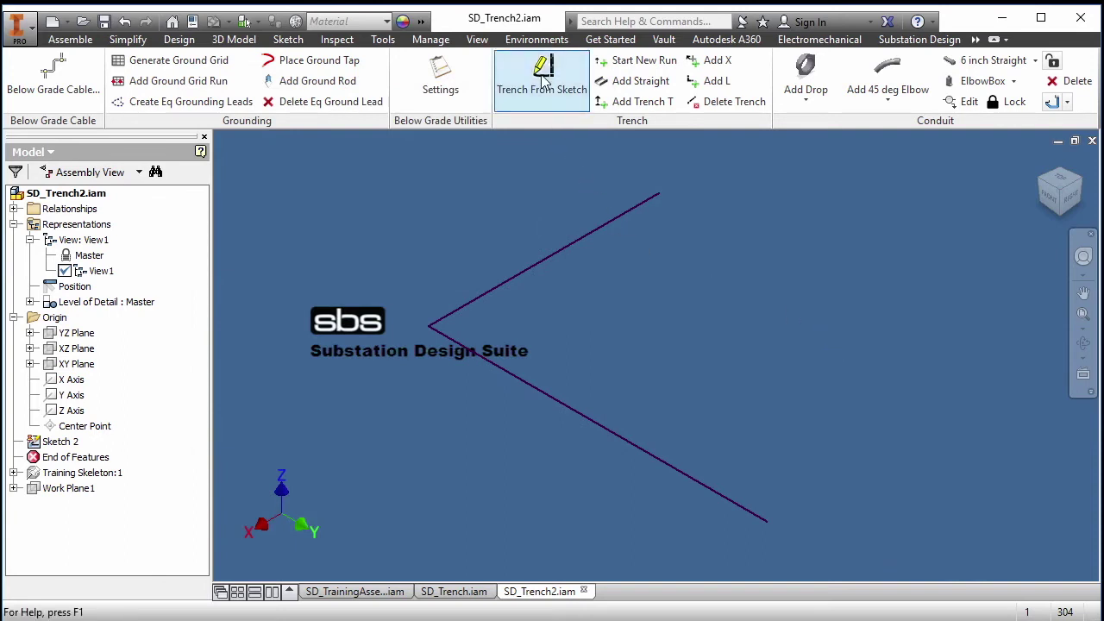
left_click(712, 490)
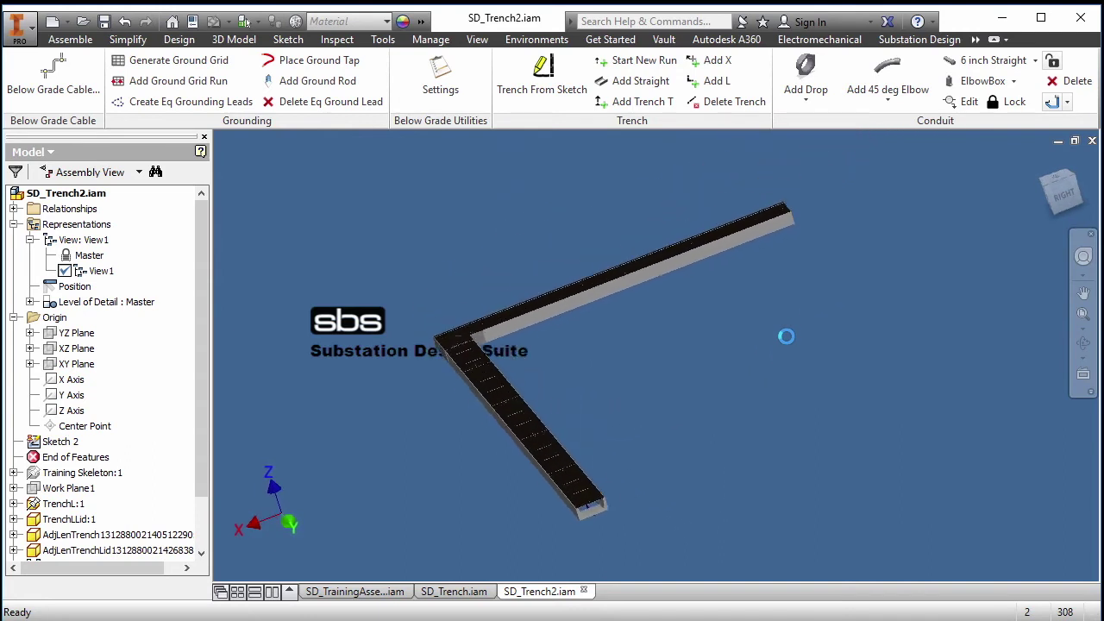
Open SD_Trench3.iam from recent documents and switch to the Below Grade Tools.
left_click(17, 26)
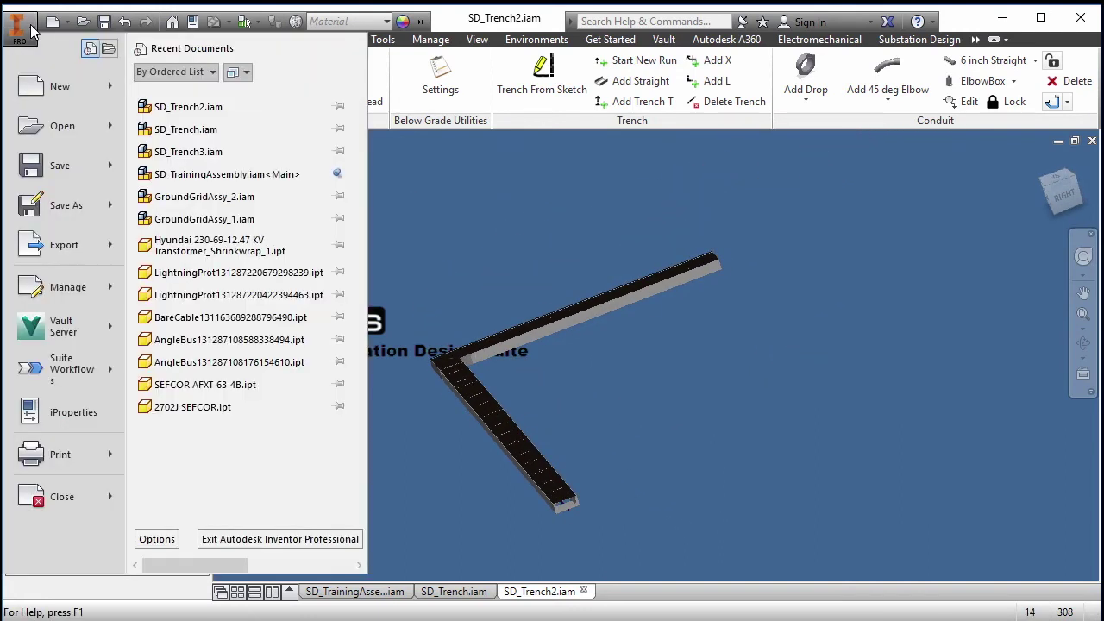
left_click(188, 152)
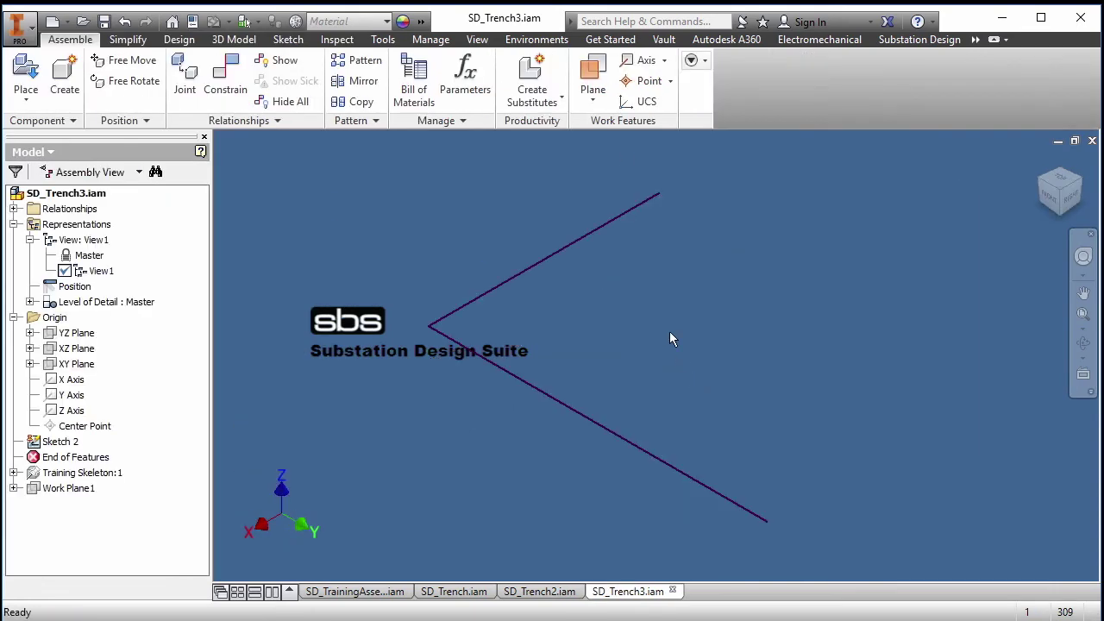
left_click(938, 44)
left_click(976, 39)
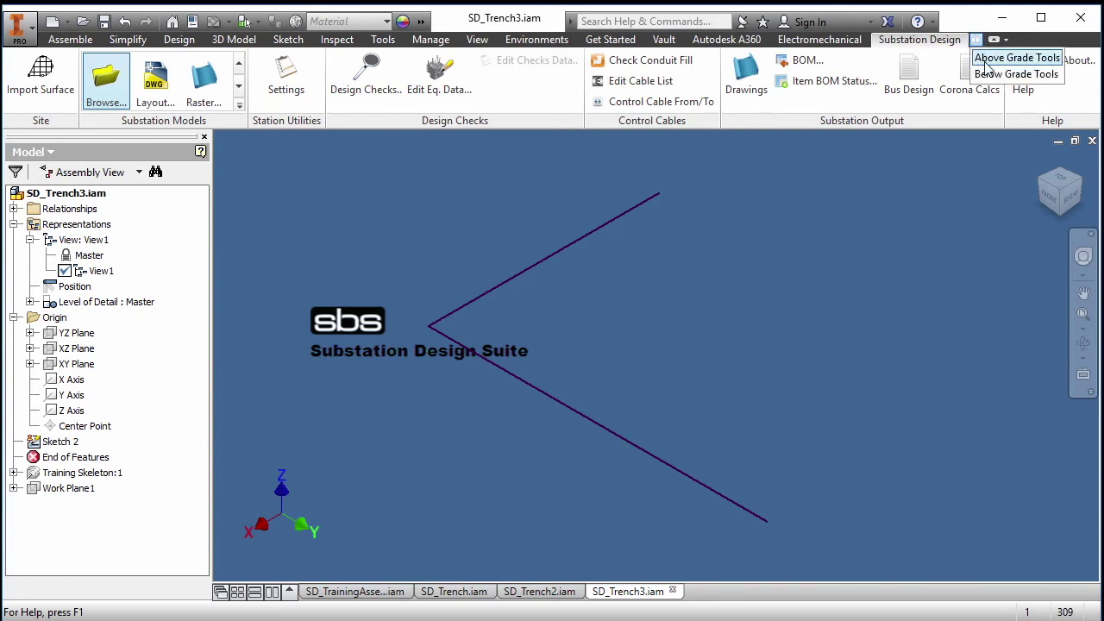
left_click(992, 74)
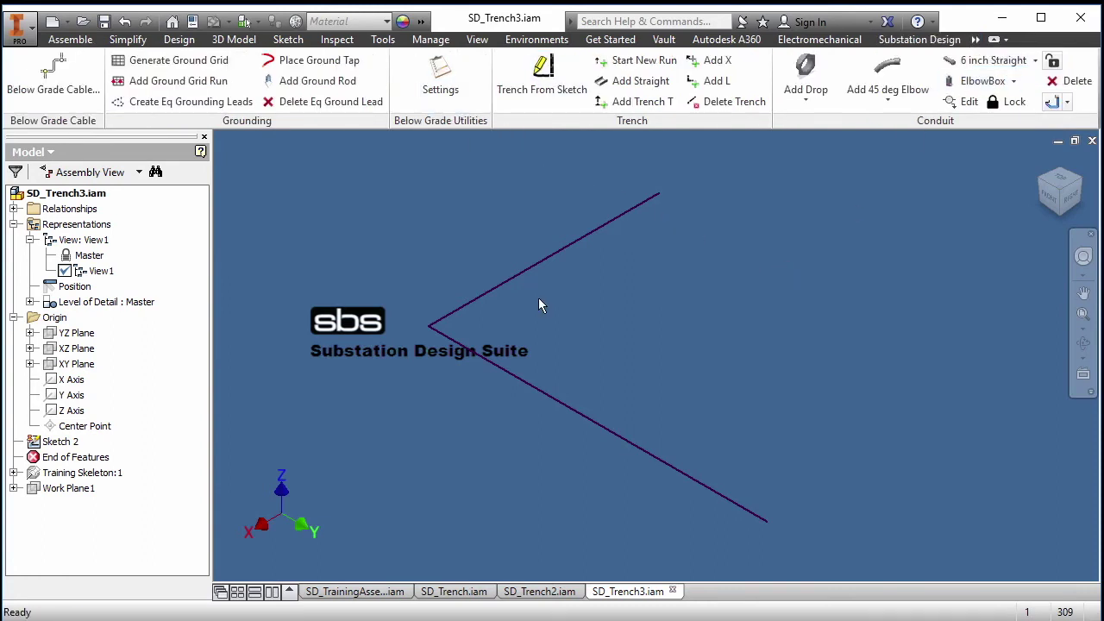
Save trench settings as Pre-fabricated with Concast as the default family.
left_click(440, 82)
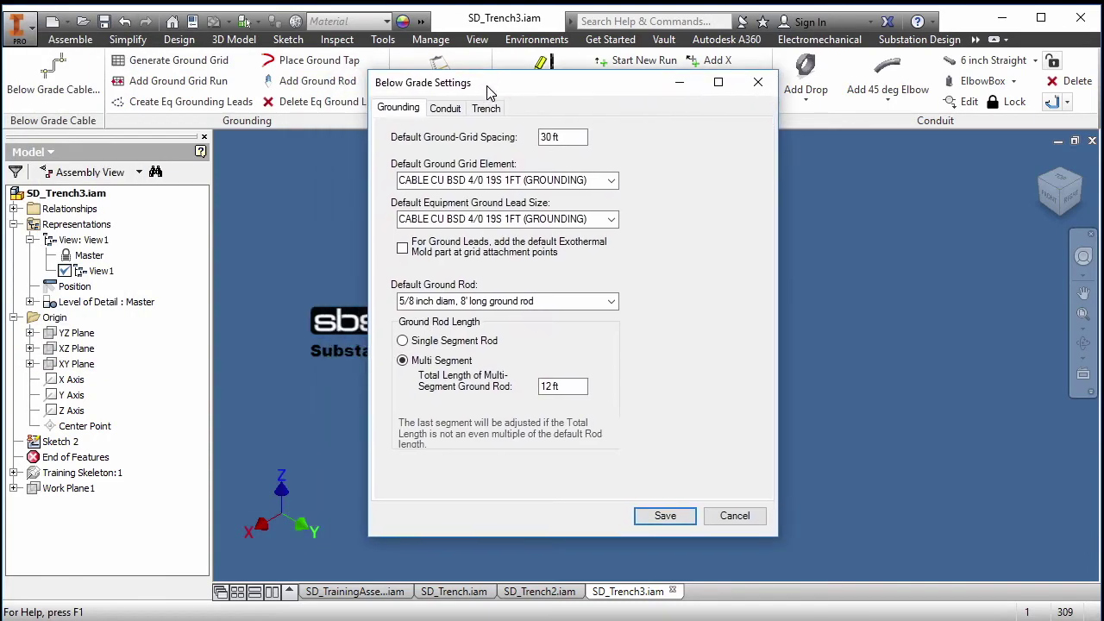
left_click(487, 110)
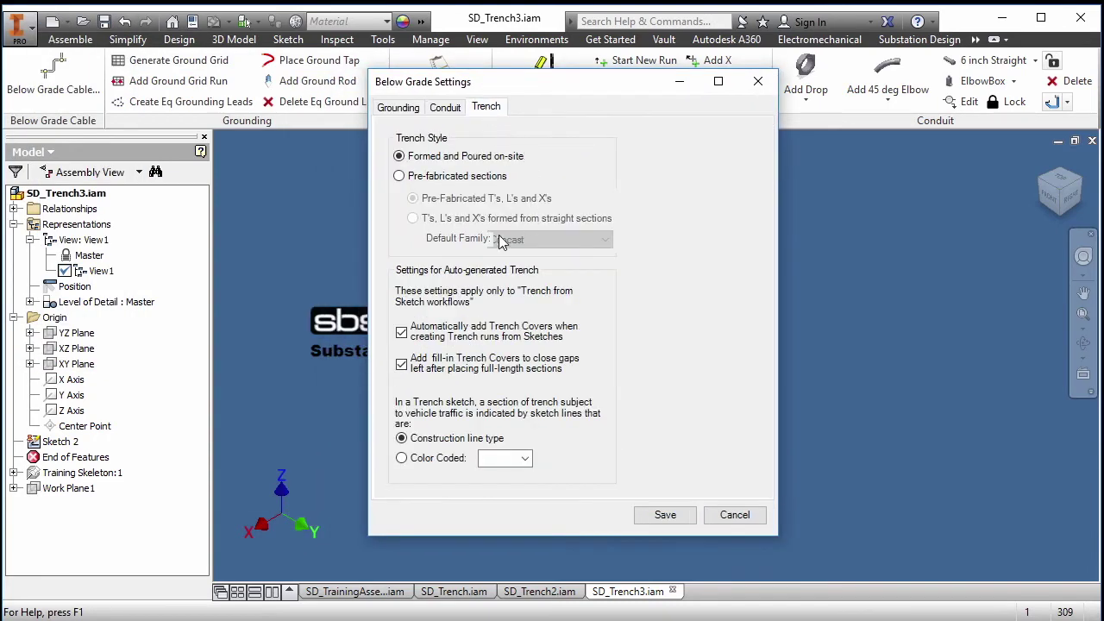
left_click(398, 176)
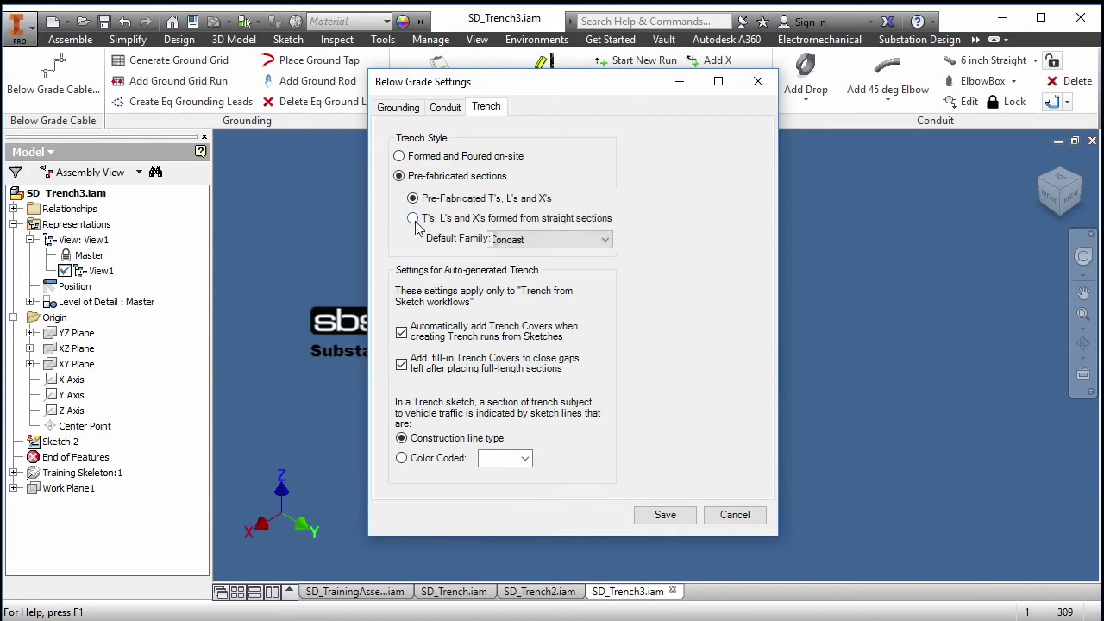
left_click(605, 240)
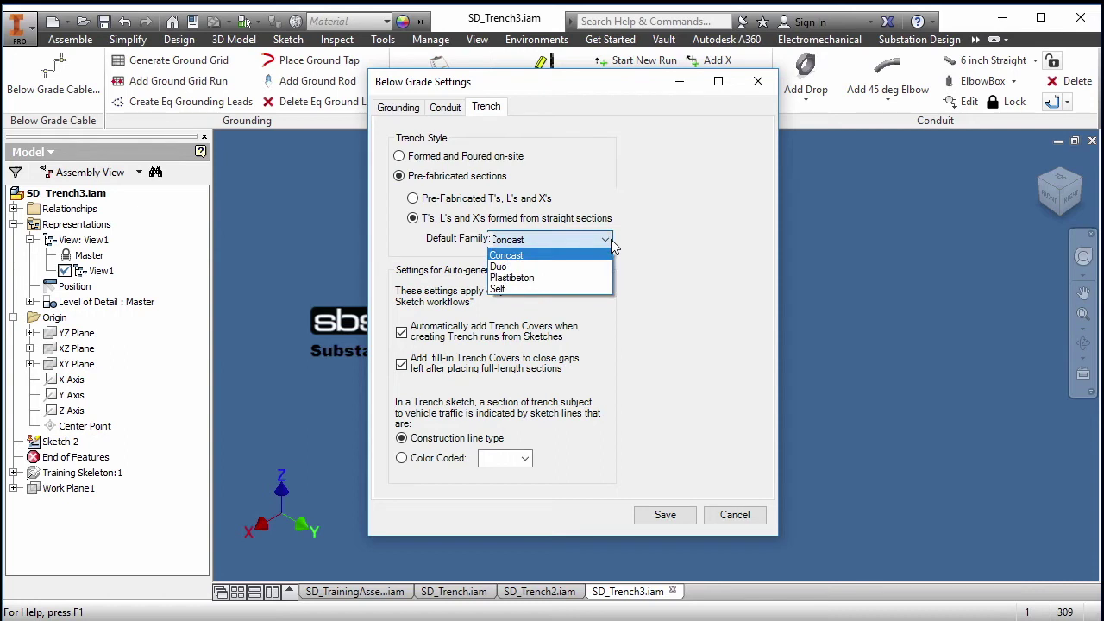
left_click(606, 241)
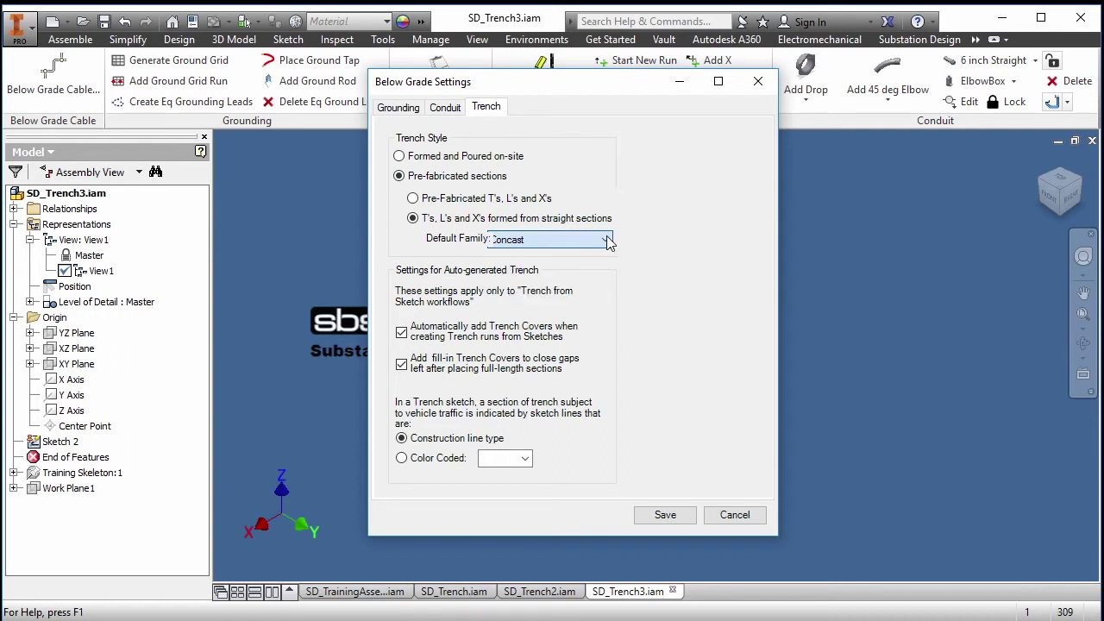
left_click(665, 515)
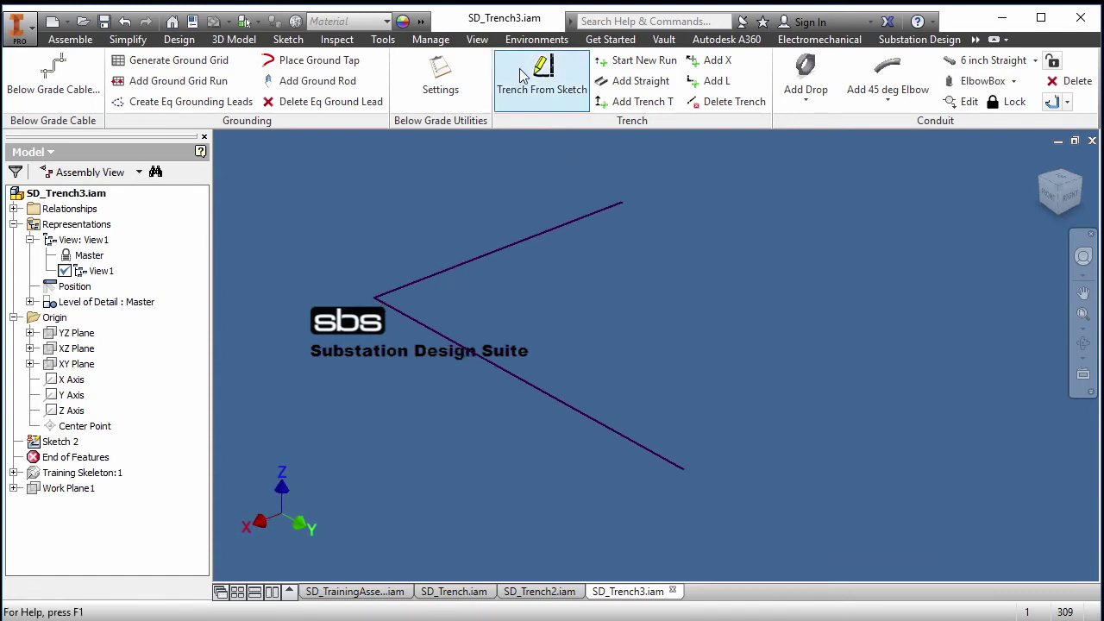
left_click(541, 79)
Build a Concast 8020 precast trench along both legs of the L-shaped sketch.
left_click(650, 450)
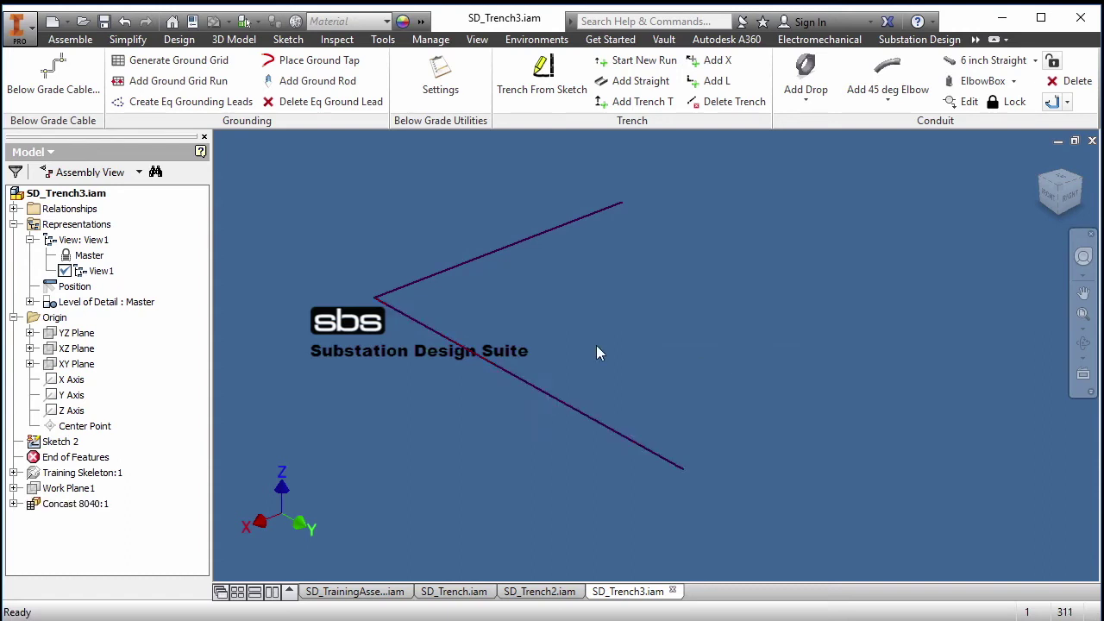
left_click_drag(52, 45, 280, 143)
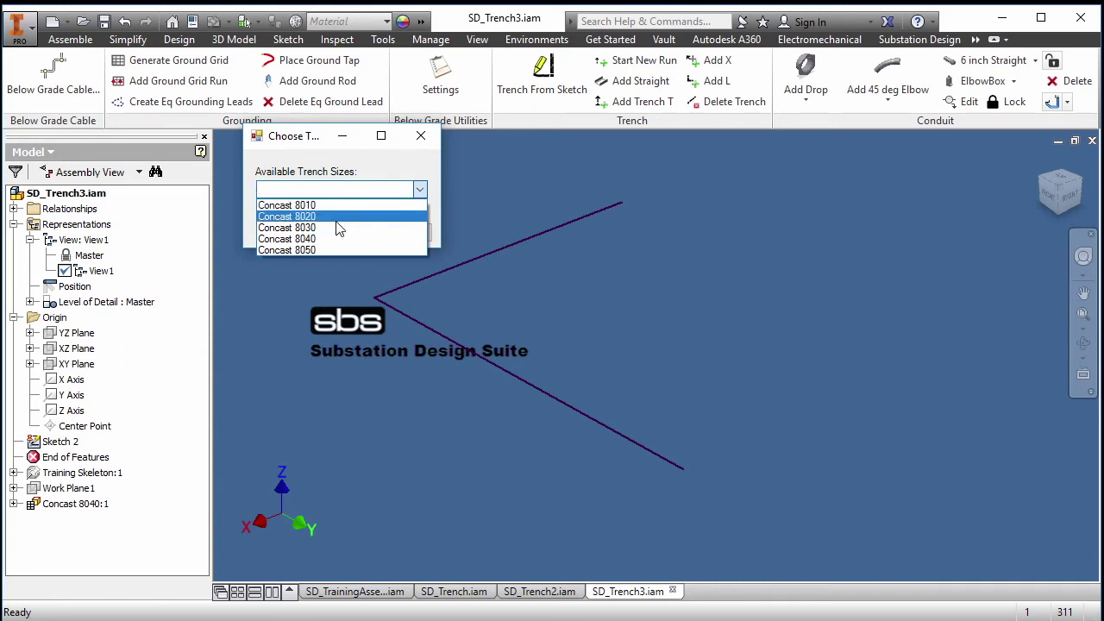
left_click(337, 219)
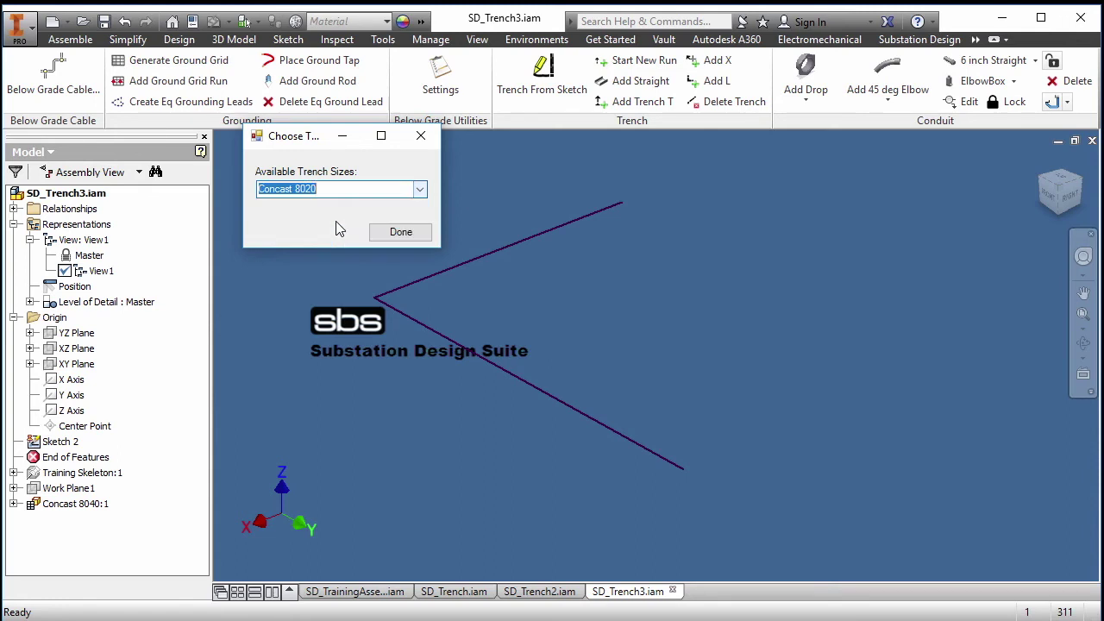
left_click(399, 232)
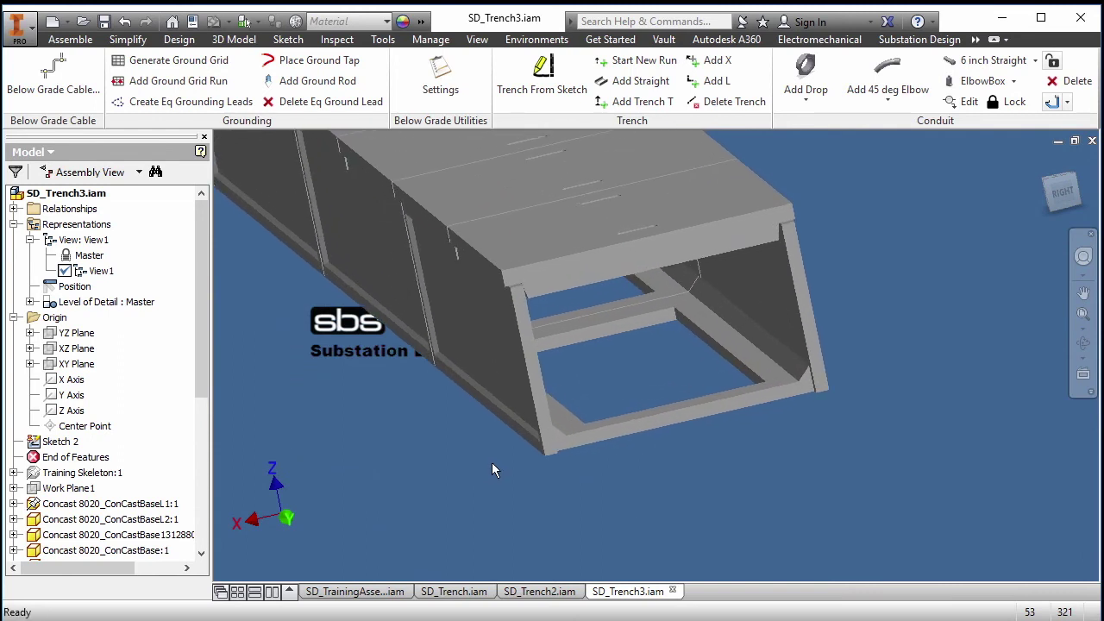
Dismiss the end-frame context menu and clear the selection on the Concast 8020 trench.
right_click(529, 393)
left_click(330, 493)
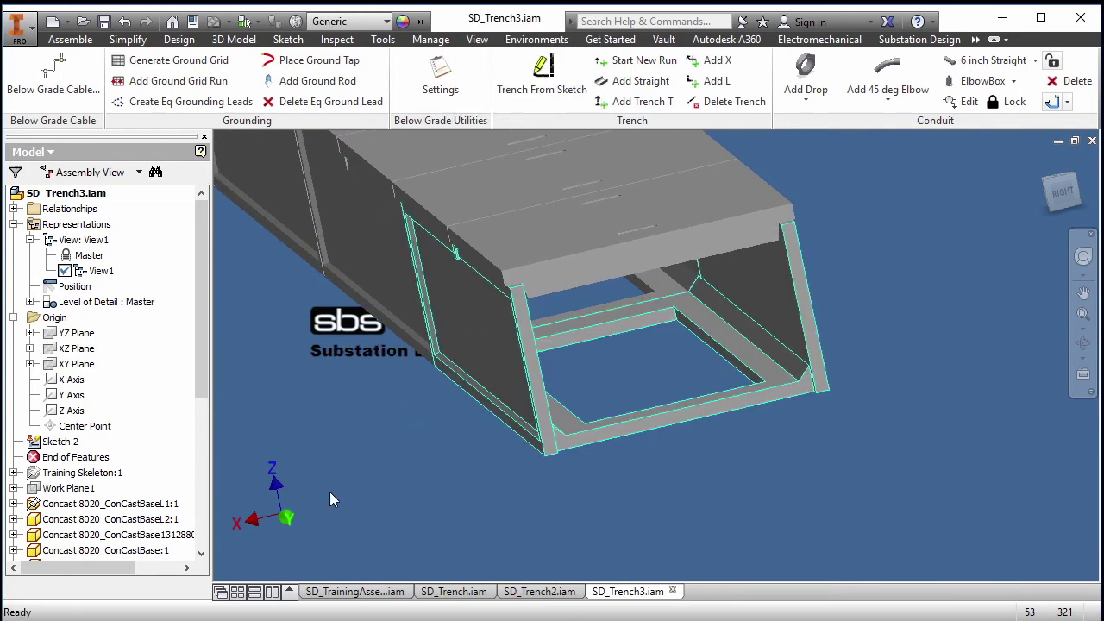
left_click(399, 504)
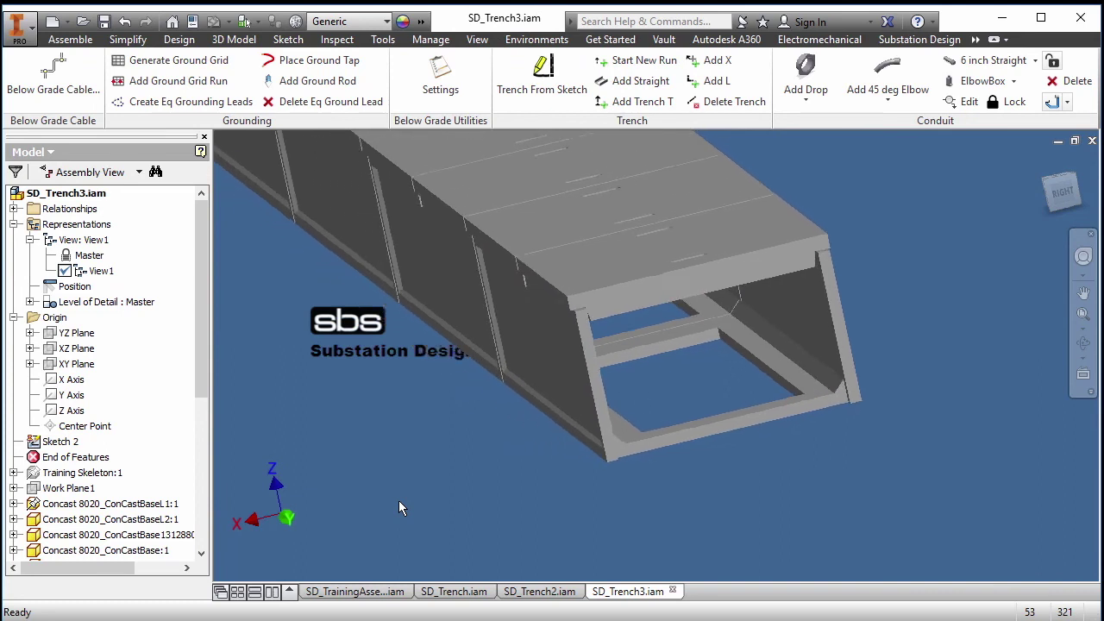